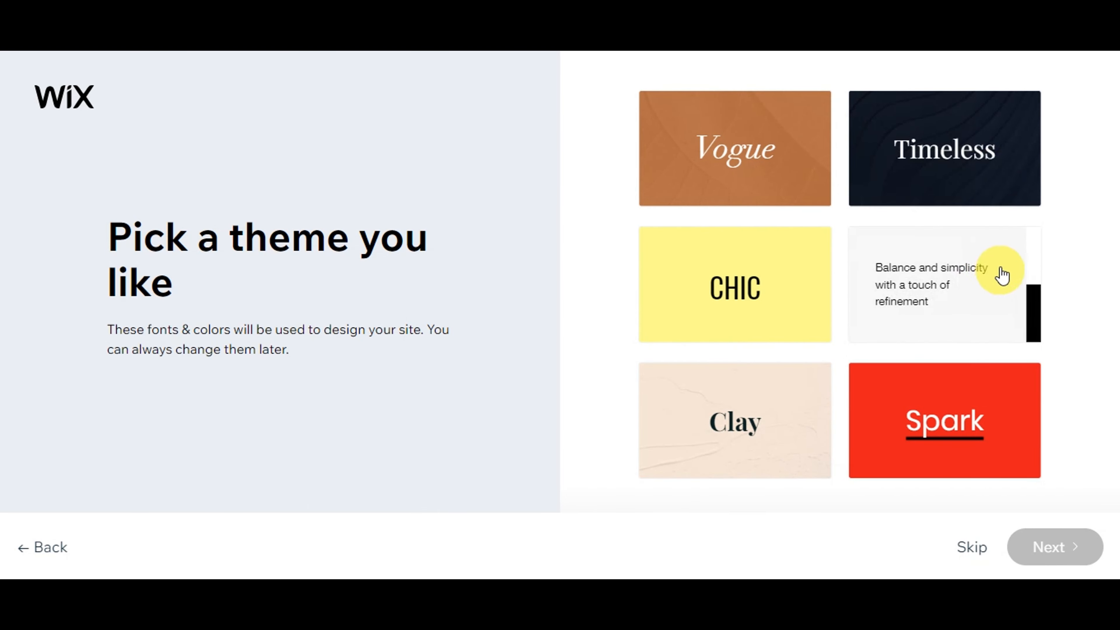
Pick the minimal 'Balance and simplicity' theme, then the third design, 'Discover Travel Blog', for the homepage
click(994, 271)
click(1074, 544)
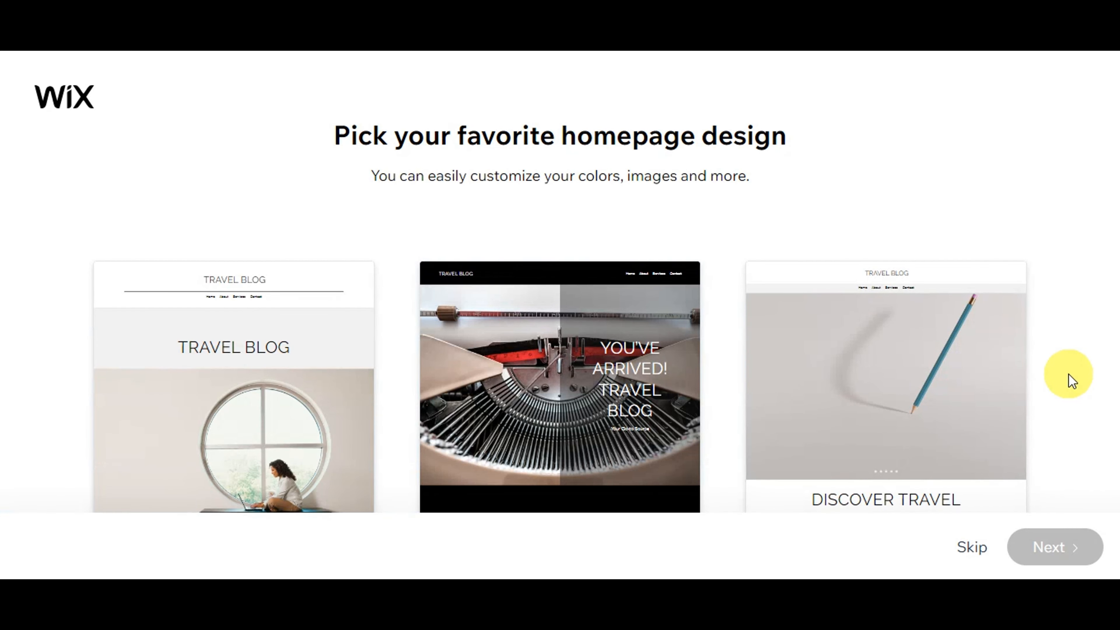
mouse_move(1023, 338)
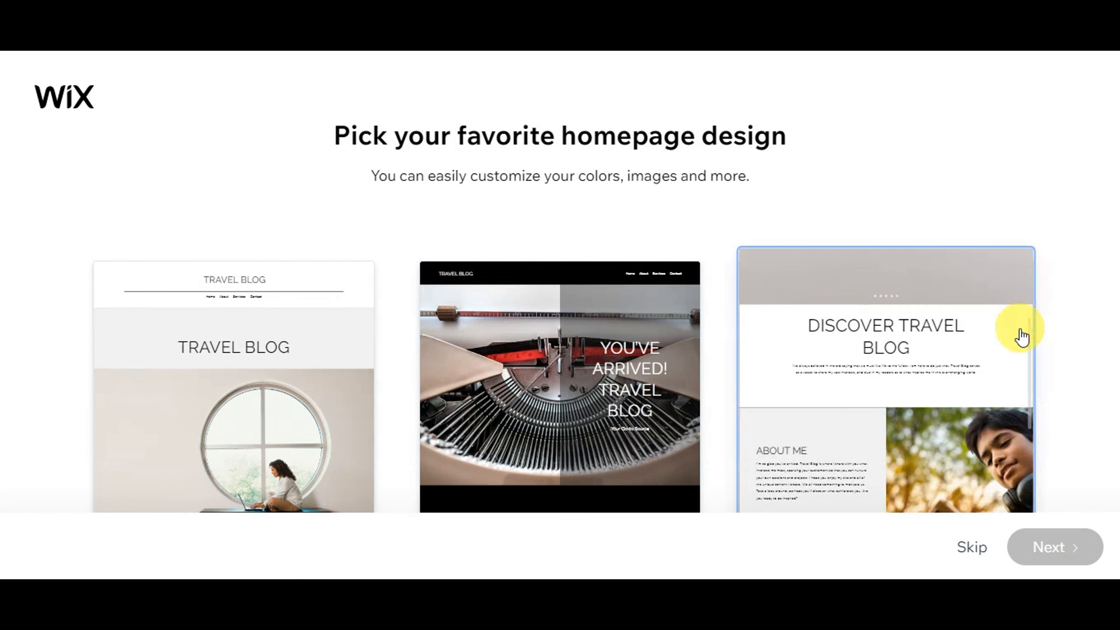
mouse_move(646, 375)
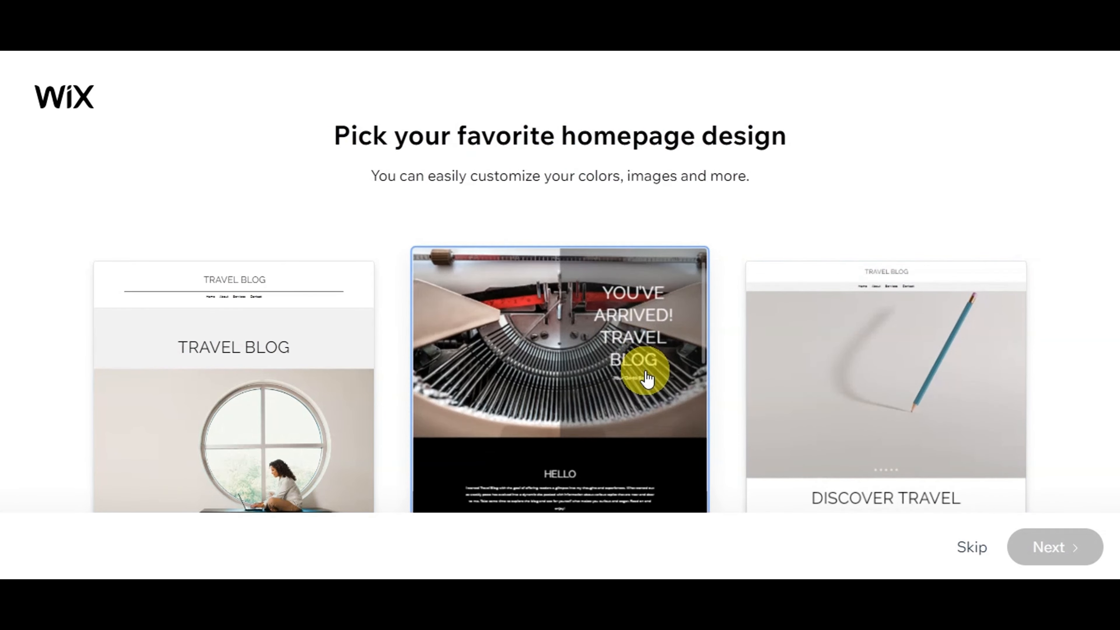
mouse_move(299, 369)
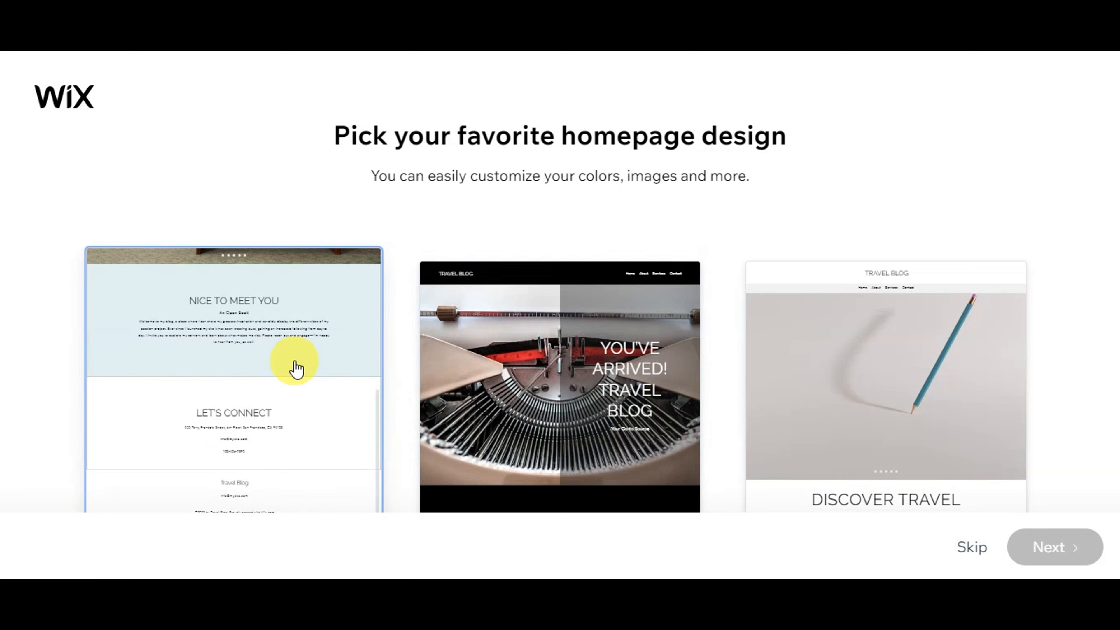
mouse_move(596, 349)
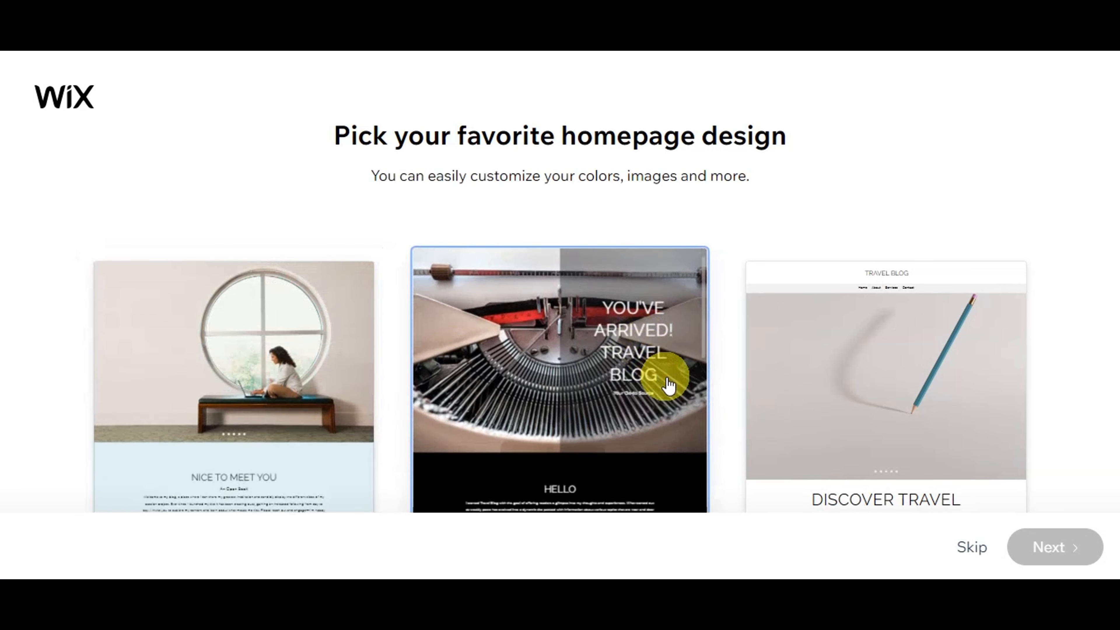
mouse_move(895, 393)
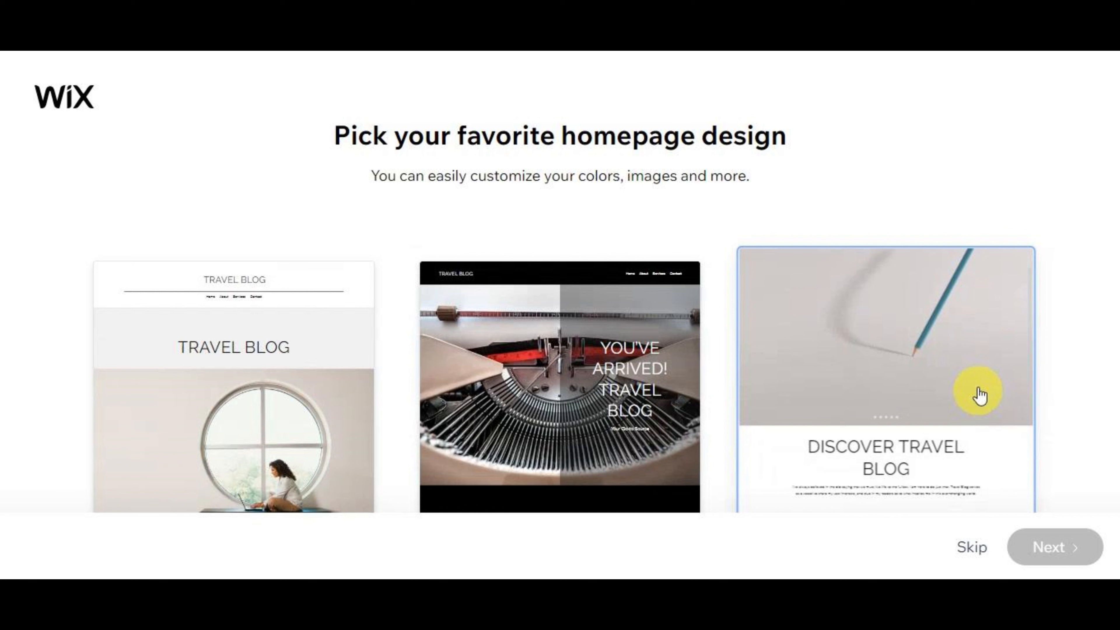
click(958, 382)
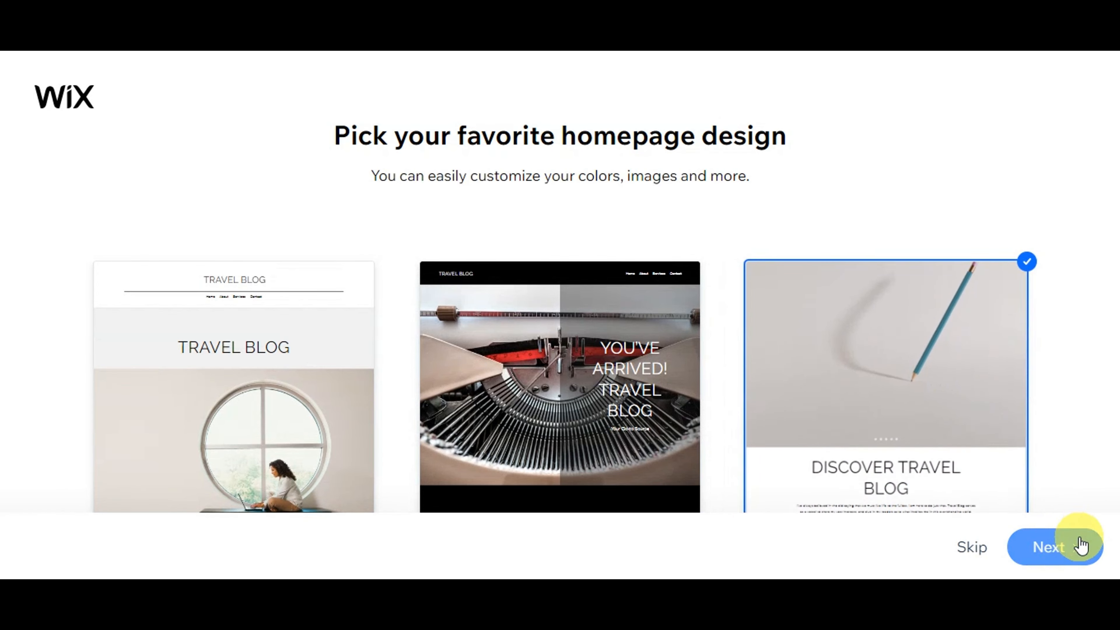
click(1074, 551)
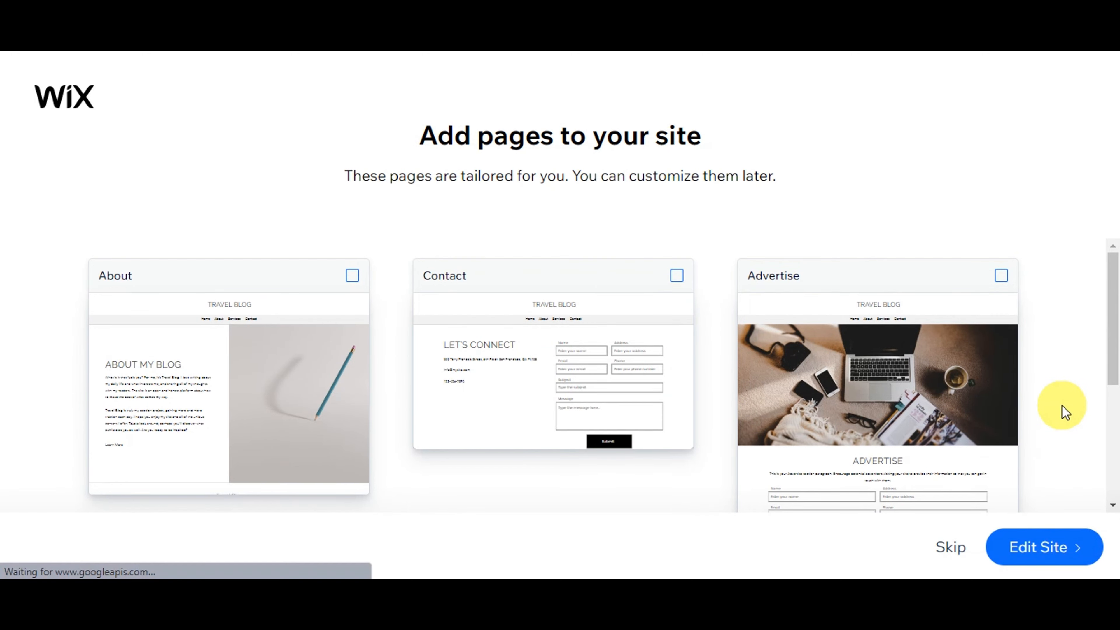
Add the About, As Seen In and Advertise pages without Contact, and enter the Wix Editor
click(679, 271)
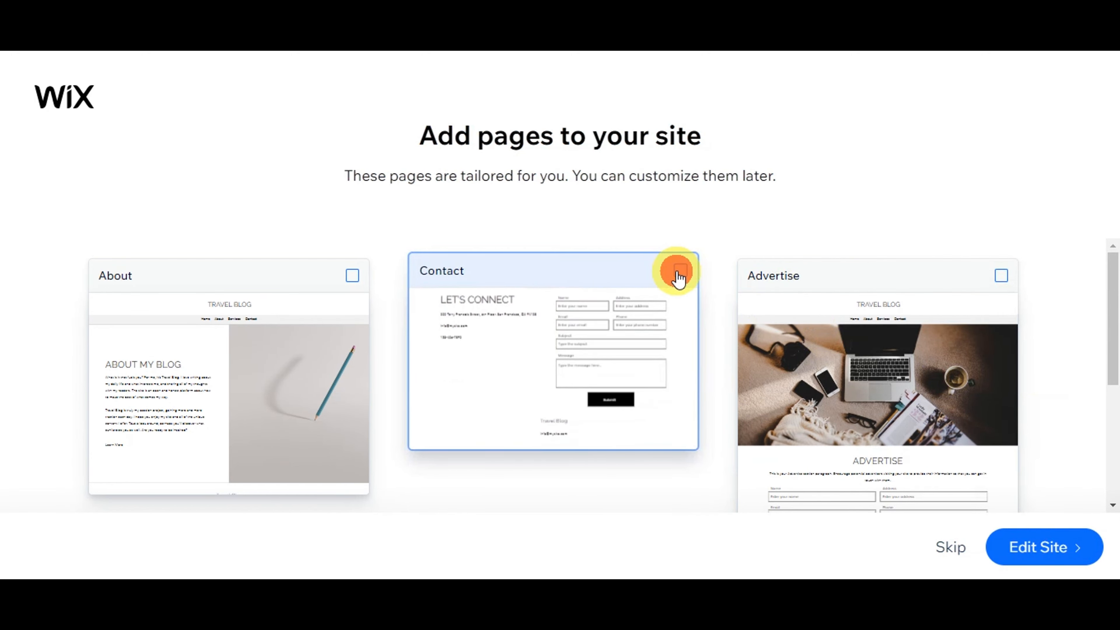
click(355, 277)
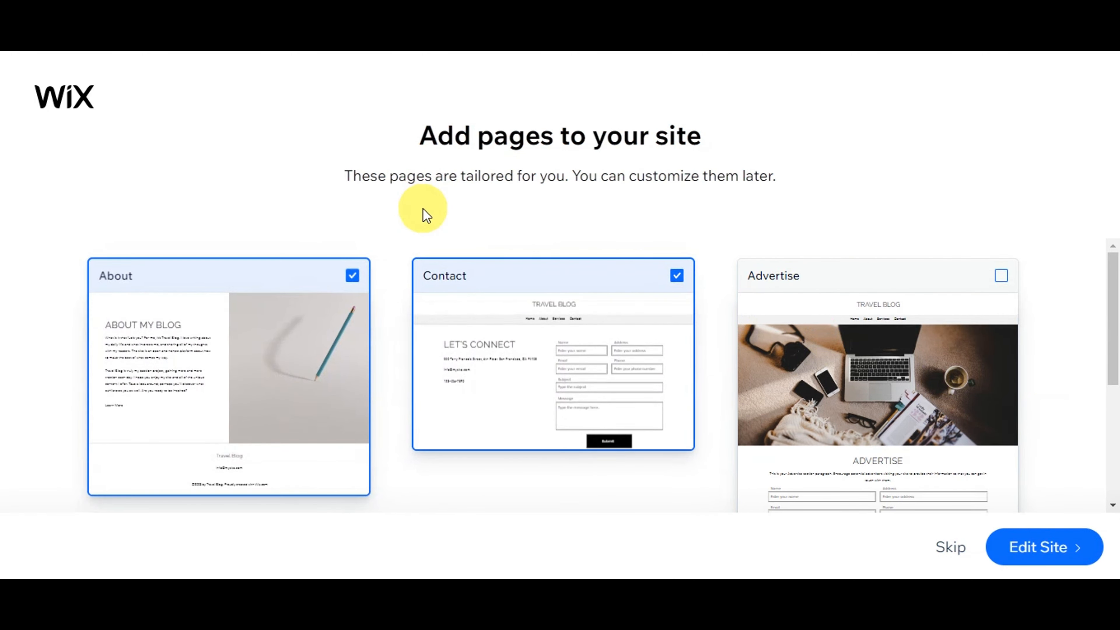
scroll(1053, 389, down, 5)
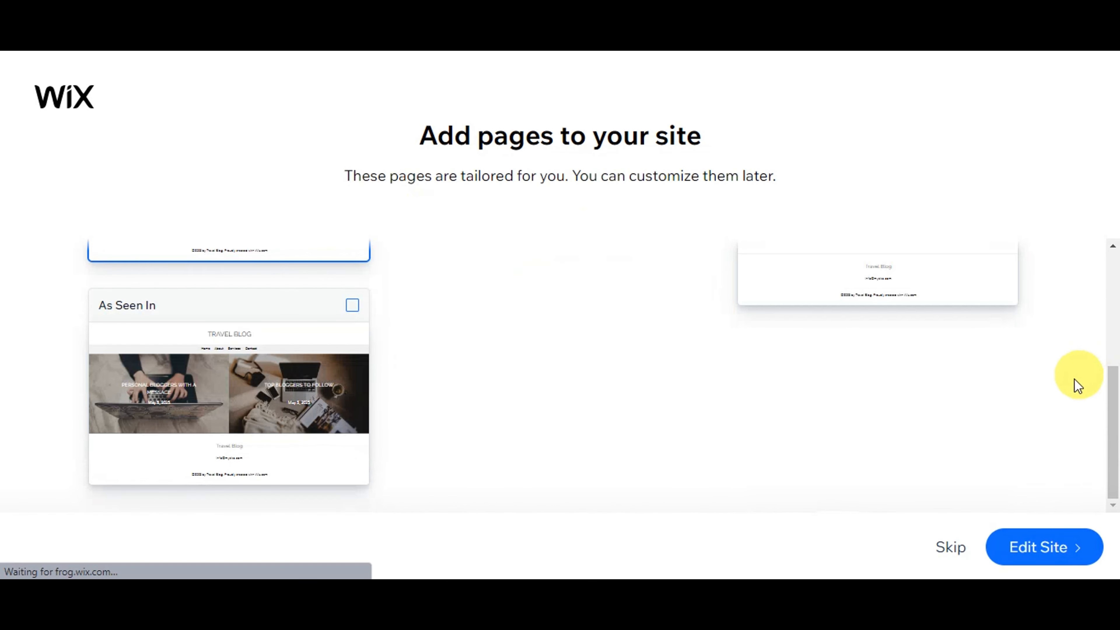
click(357, 300)
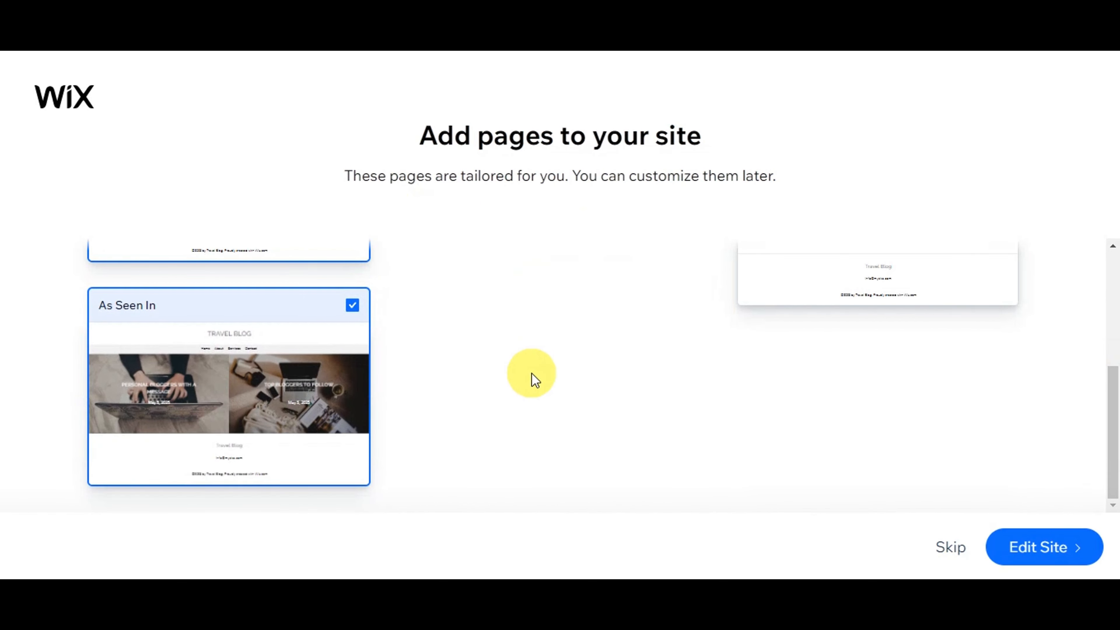
scroll(542, 415, up, 5)
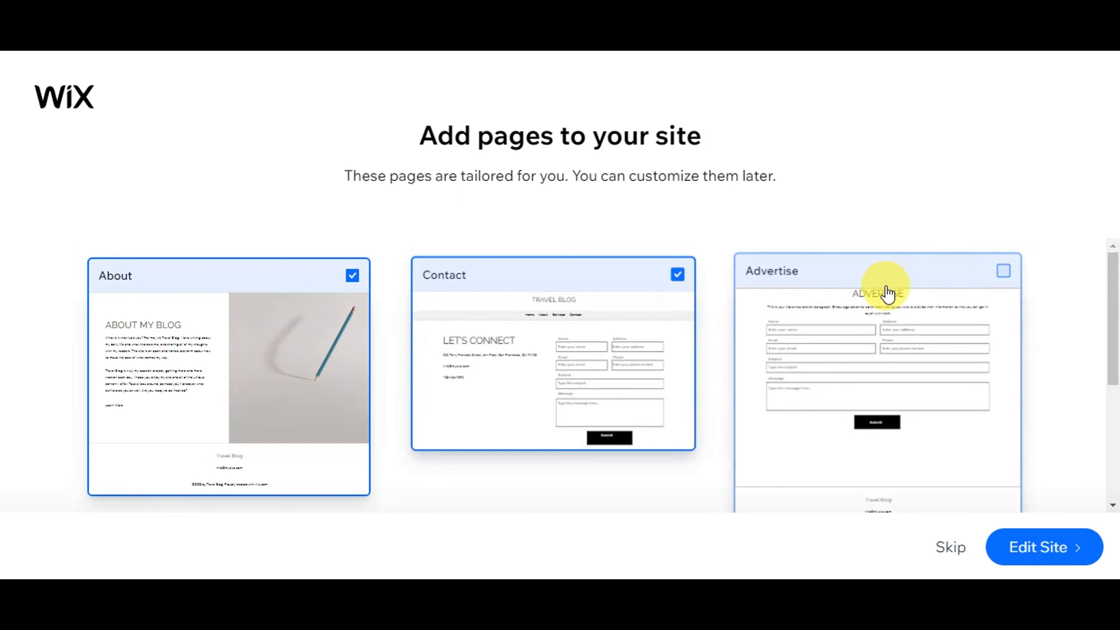
click(1004, 271)
click(675, 273)
scroll(1033, 355, down, 2)
scroll(1034, 355, down, 3)
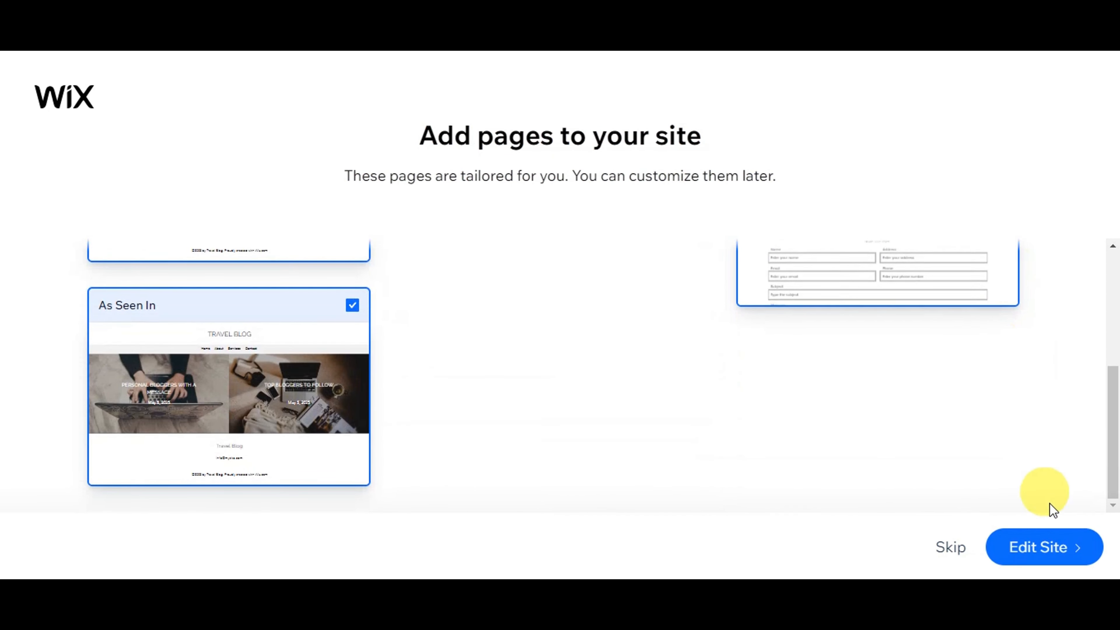
click(1048, 548)
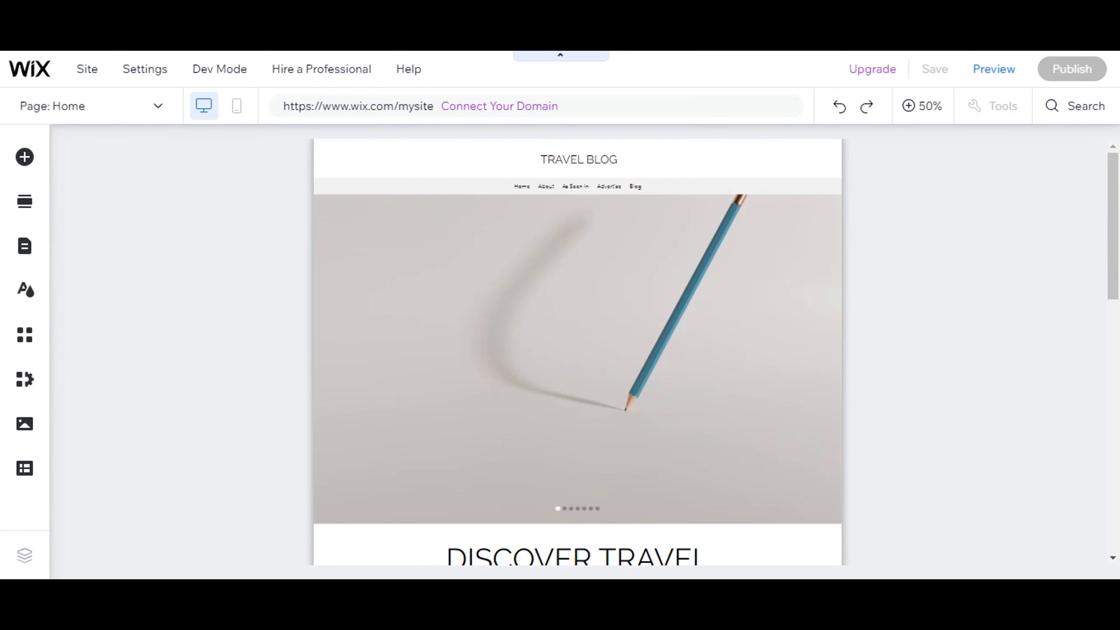
scroll(1068, 342, down, 5)
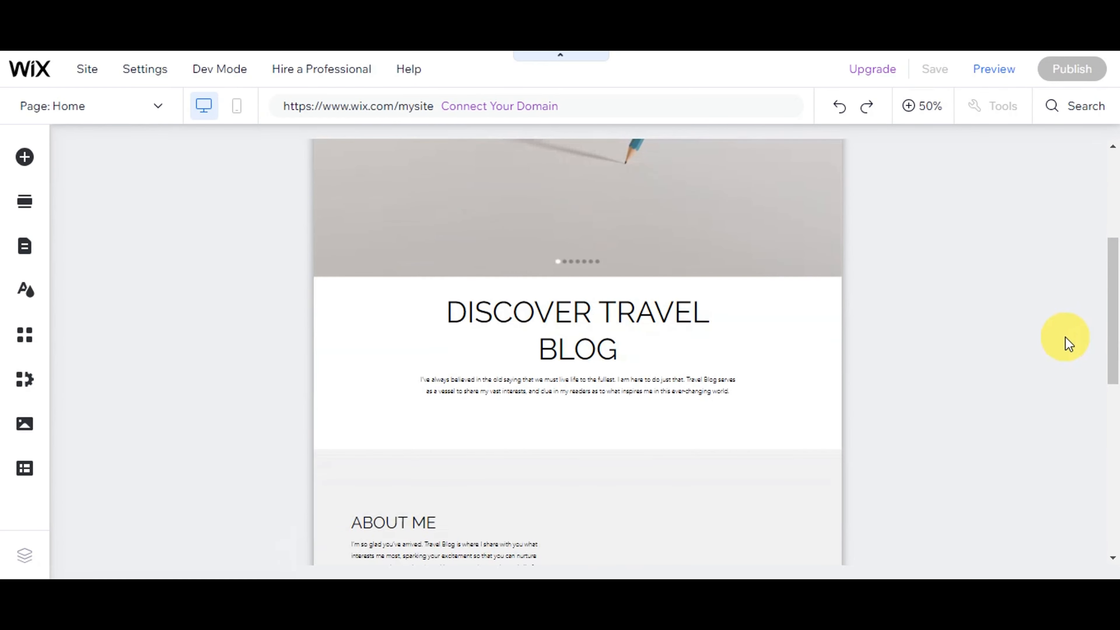
scroll(1056, 323, down, 3)
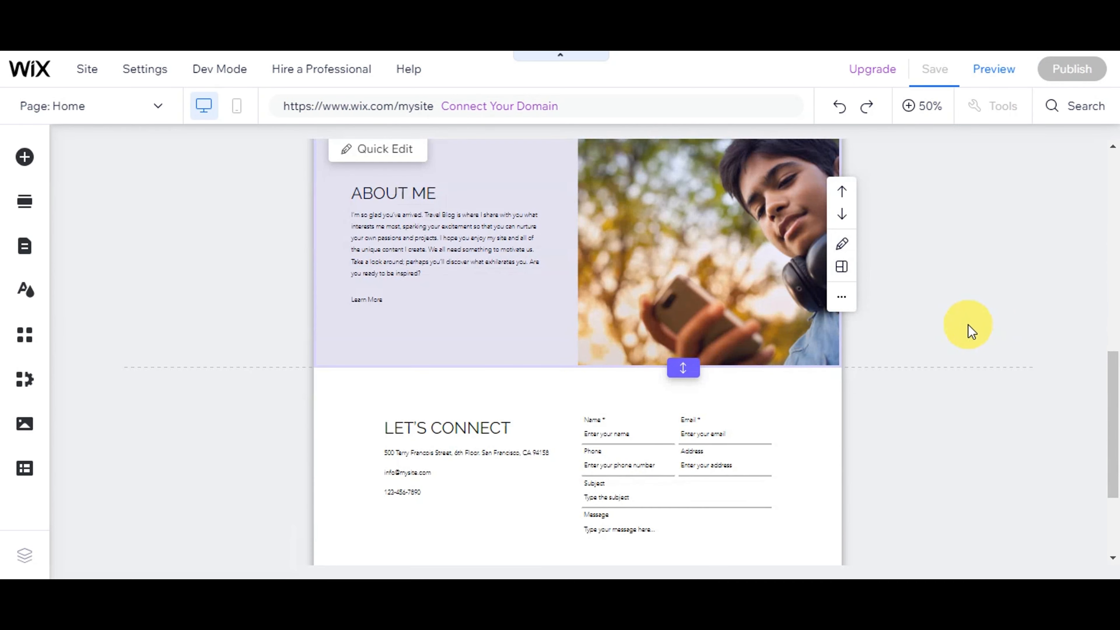
scroll(970, 327, down, 2)
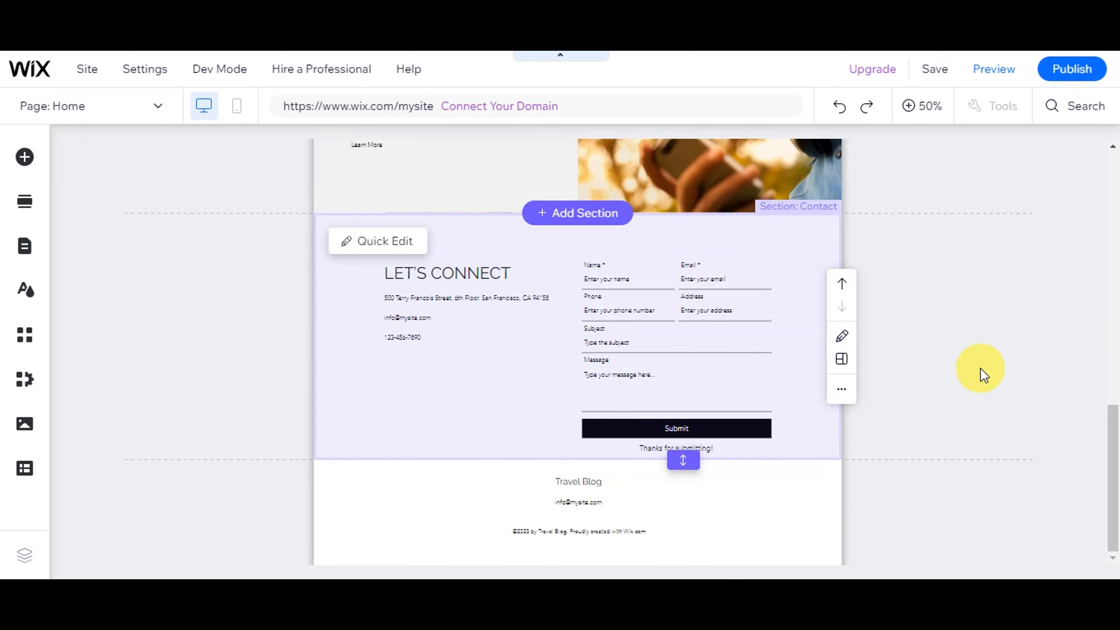
scroll(983, 375, up, 5)
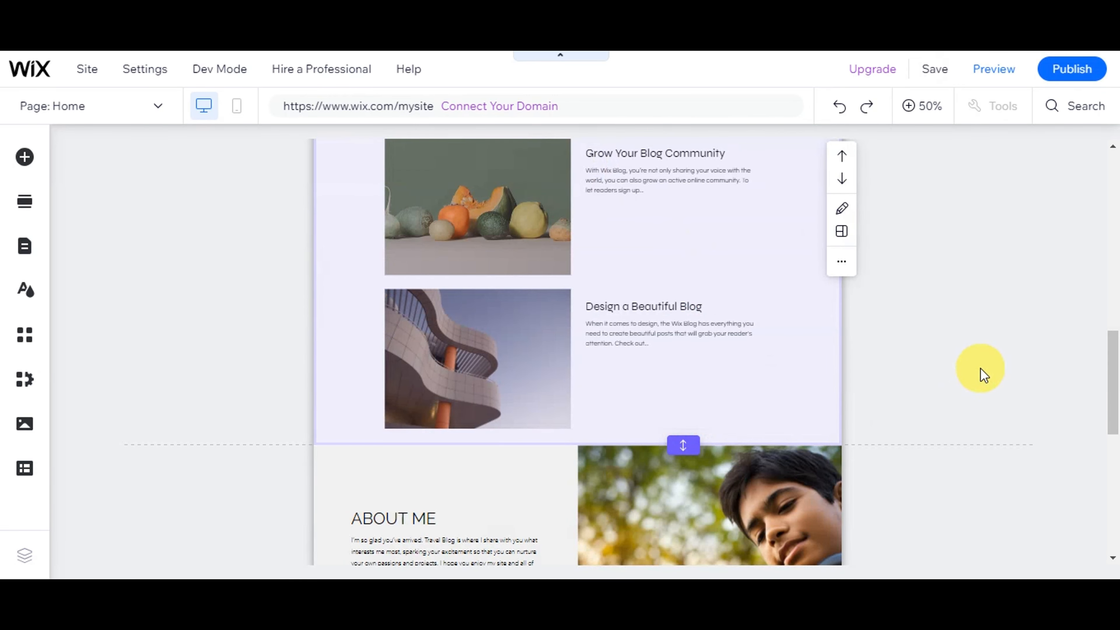
scroll(983, 375, down, 5)
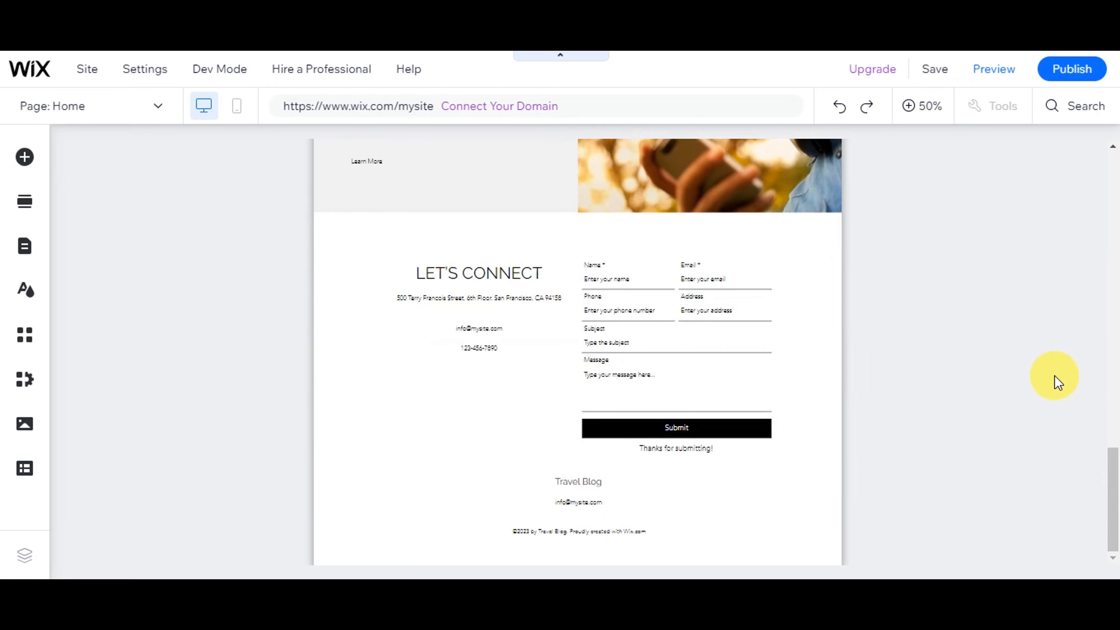
scroll(1058, 382, up, 10)
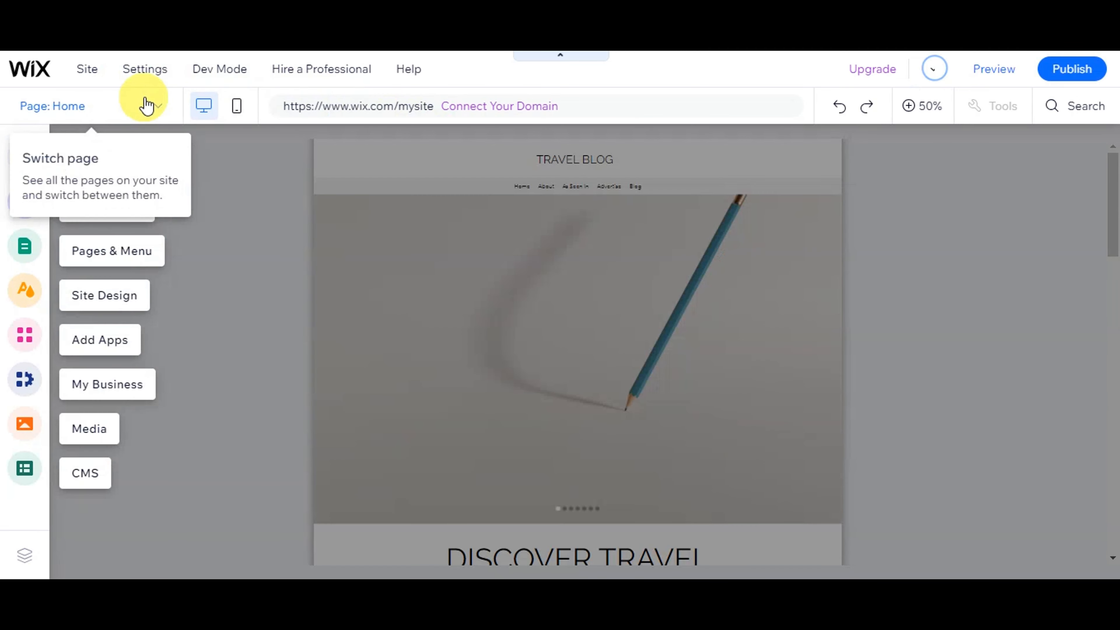
Stretch the Travel Blog header taller so the hero image sits lower on the home page
click(155, 104)
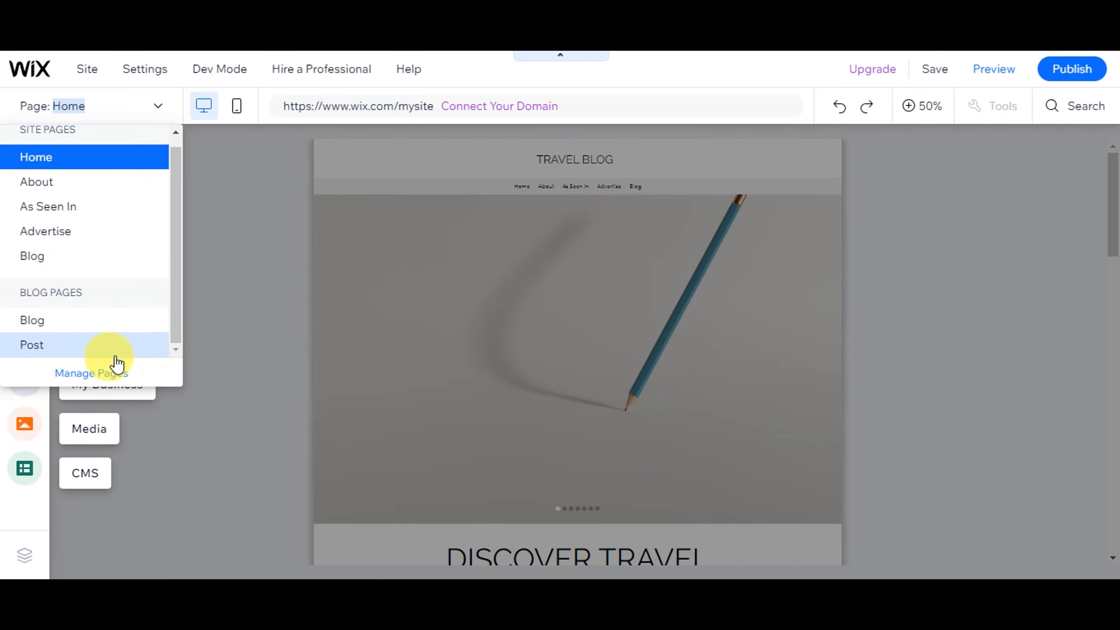
click(249, 303)
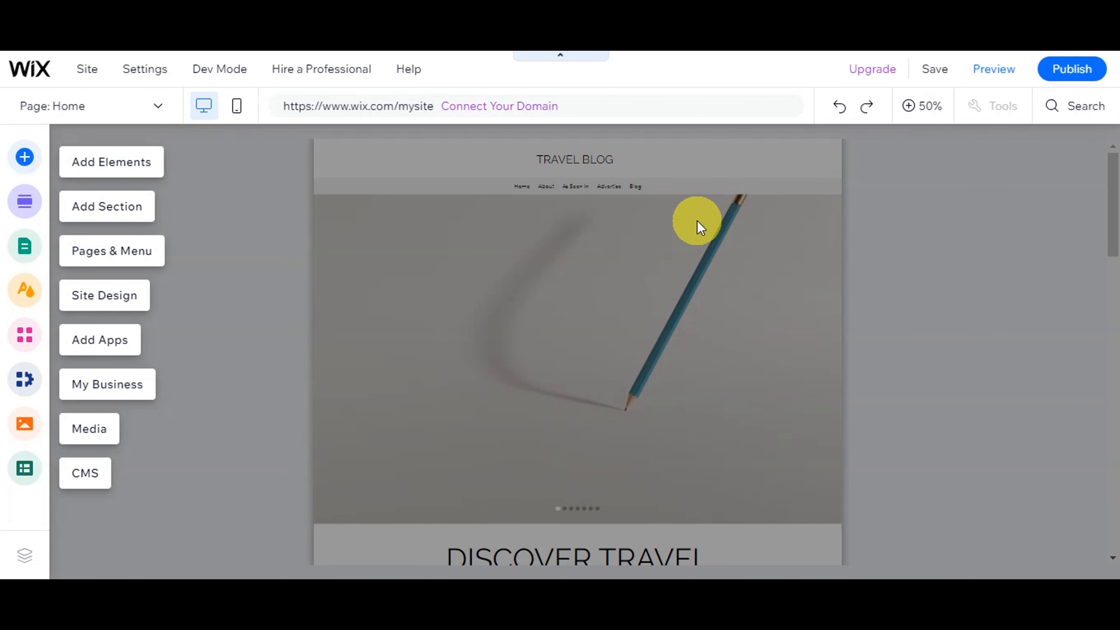
click(229, 192)
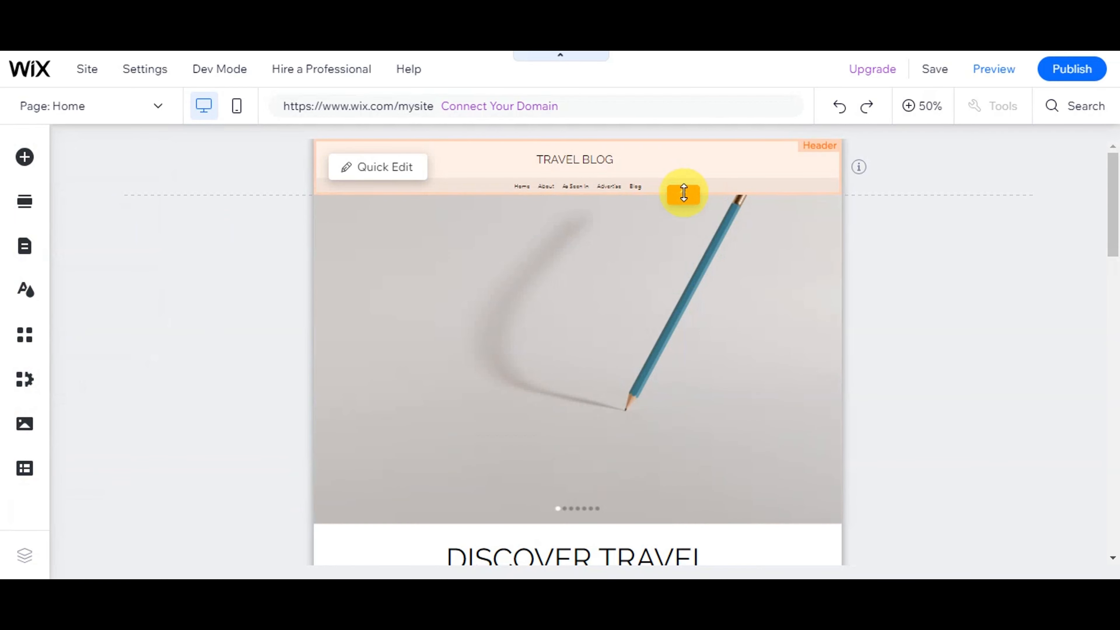
drag(684, 194, 691, 273)
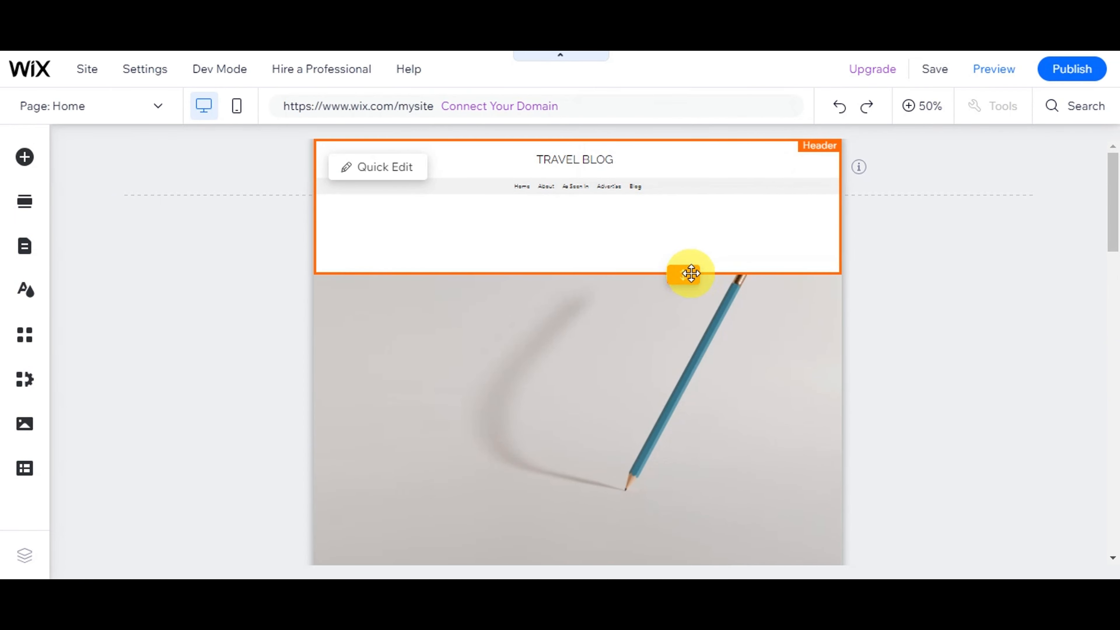
Pull the header's bottom edge back up, removing the white gap above the hero slideshow
scroll(651, 351, down, 3)
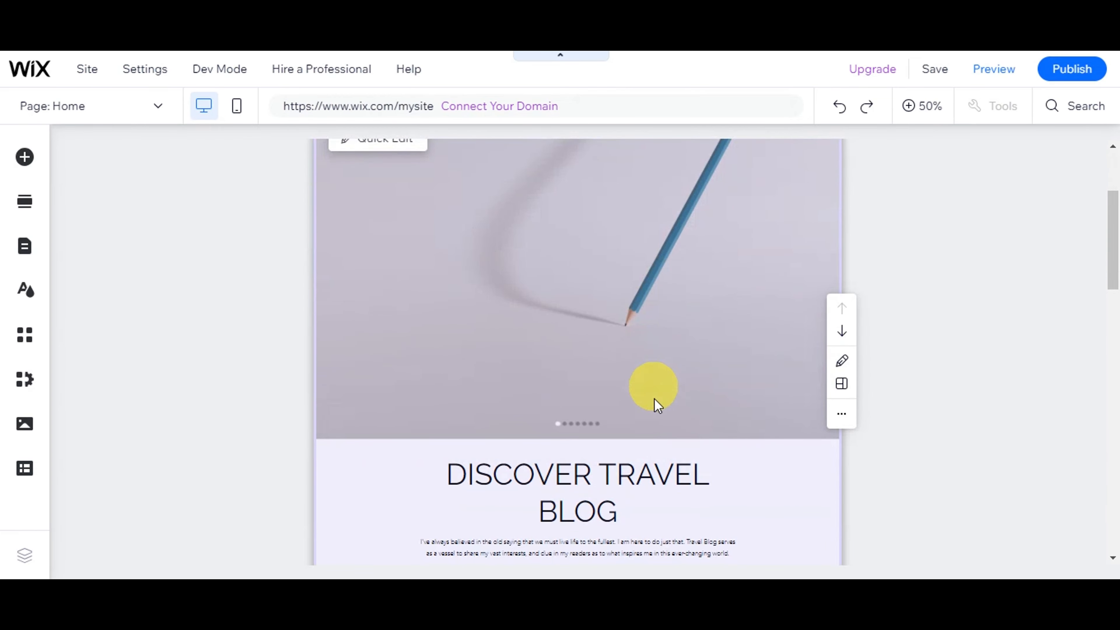
scroll(655, 469, up, 4)
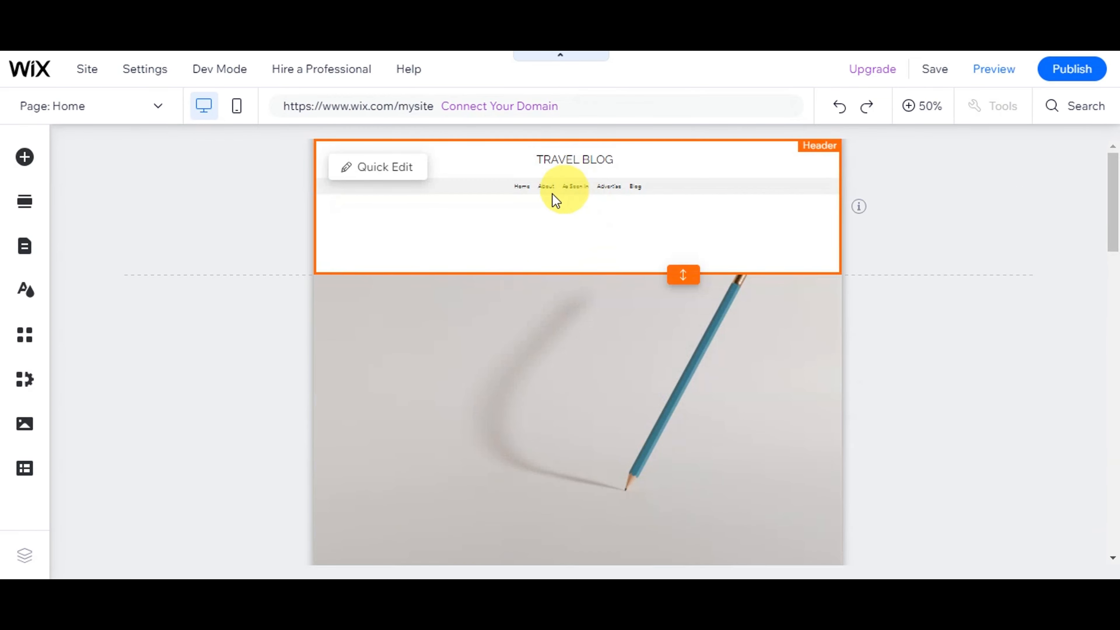
click(473, 189)
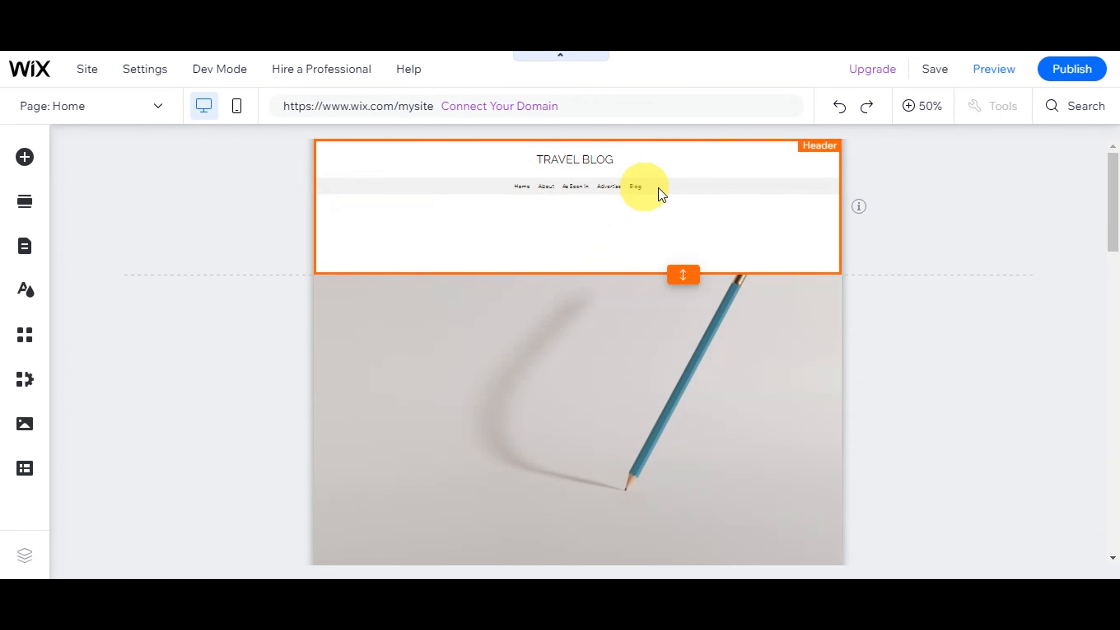
drag(681, 272, 666, 207)
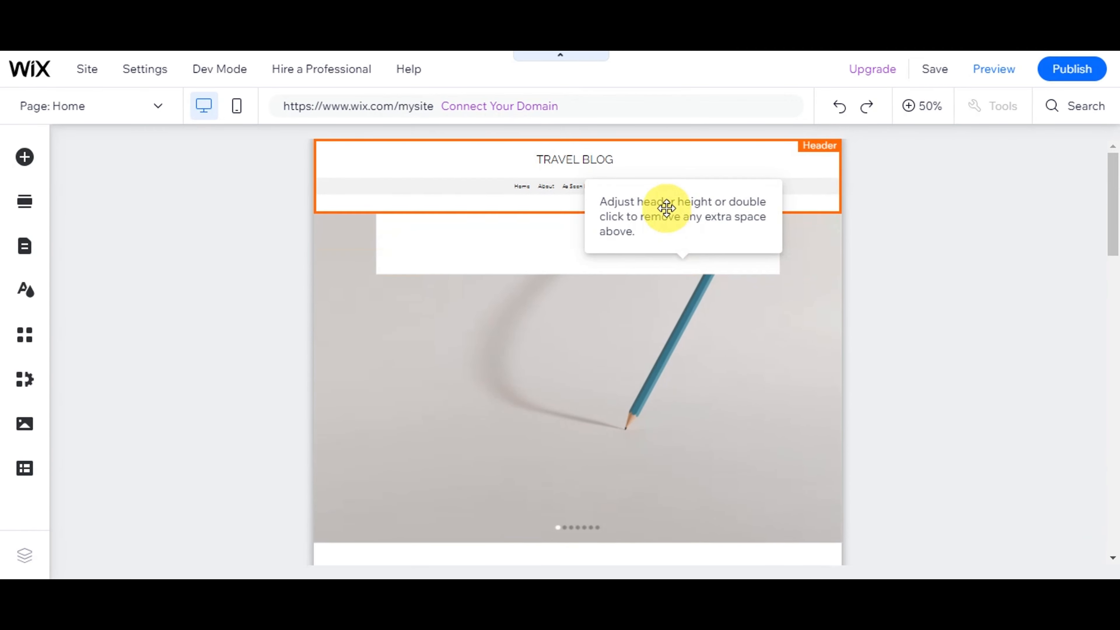
click(970, 232)
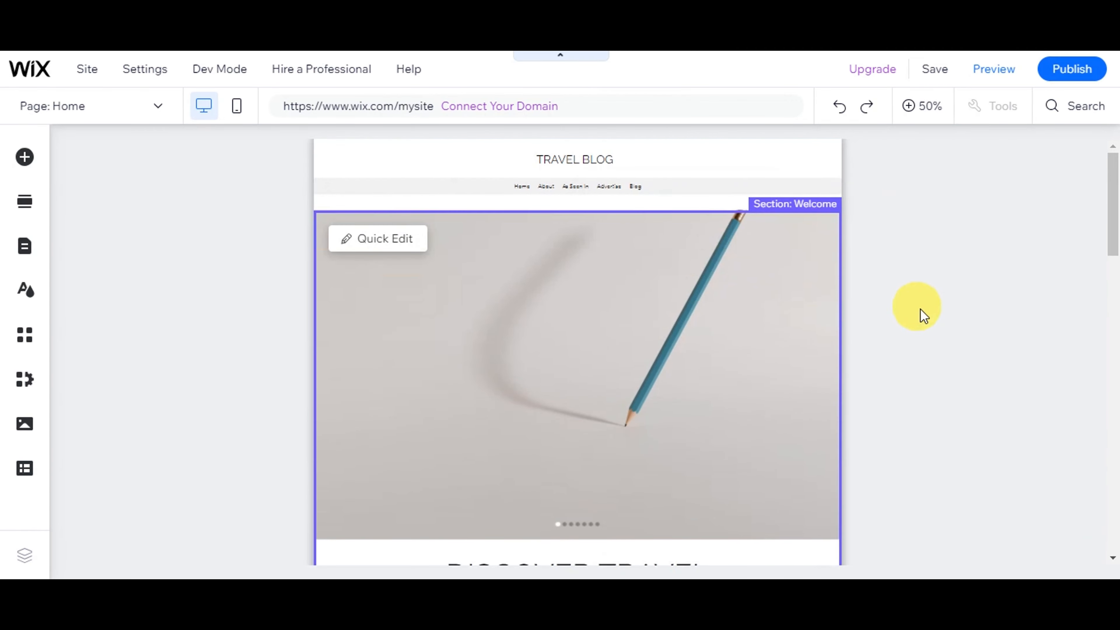
scroll(888, 363, down, 3)
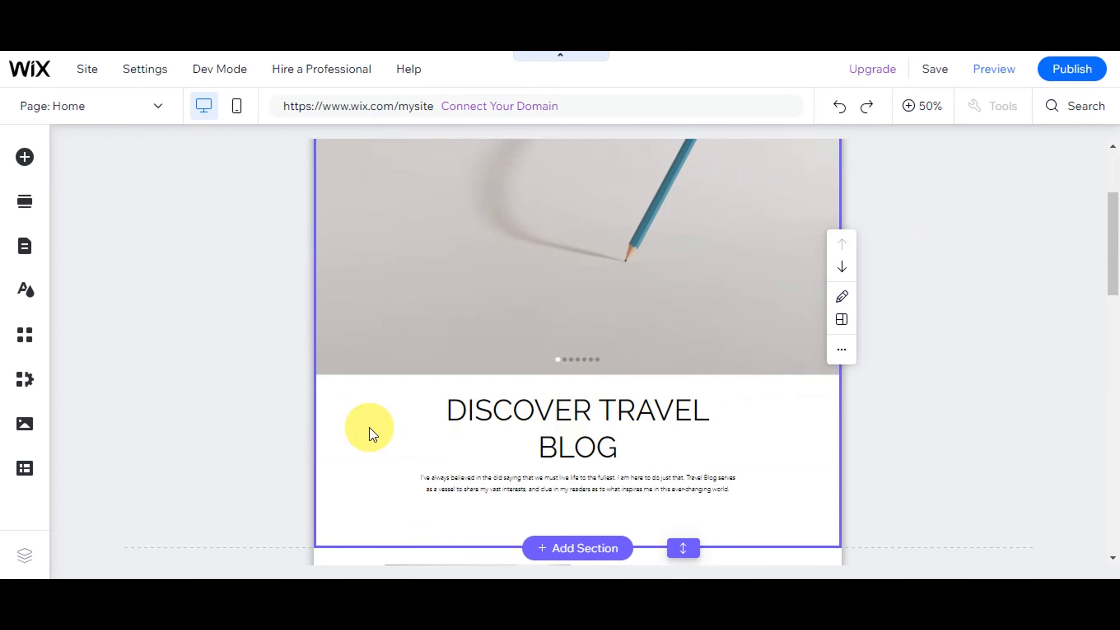
scroll(369, 427, up, 3)
Delete 'DISCOVER' from the Welcome section's title so it reads TRAVEL BLOG
click(369, 240)
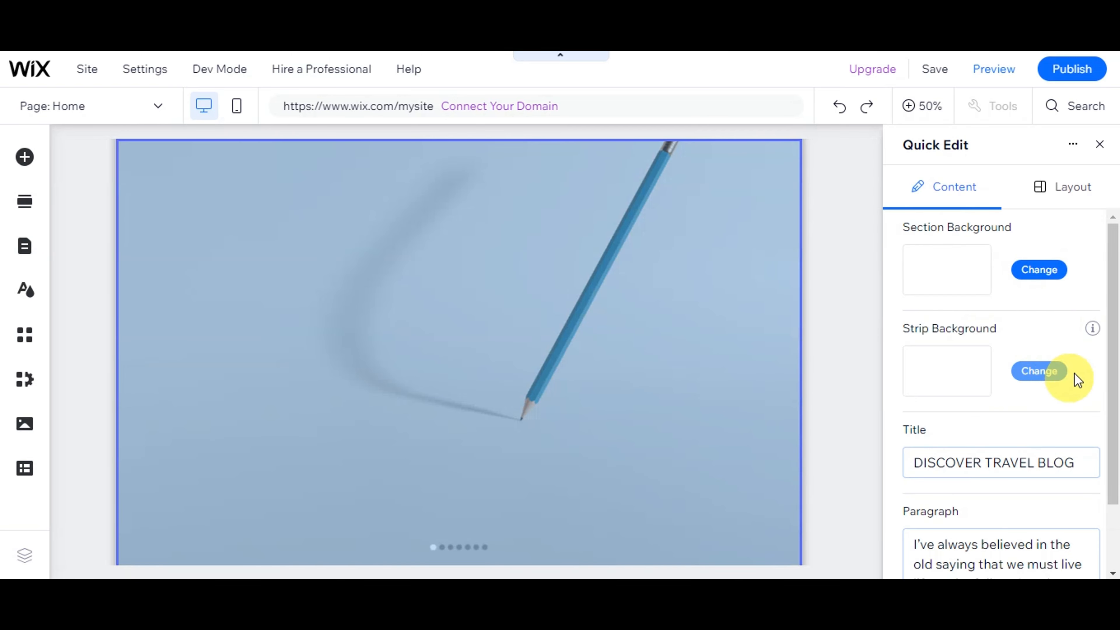
scroll(1080, 373, down, 2)
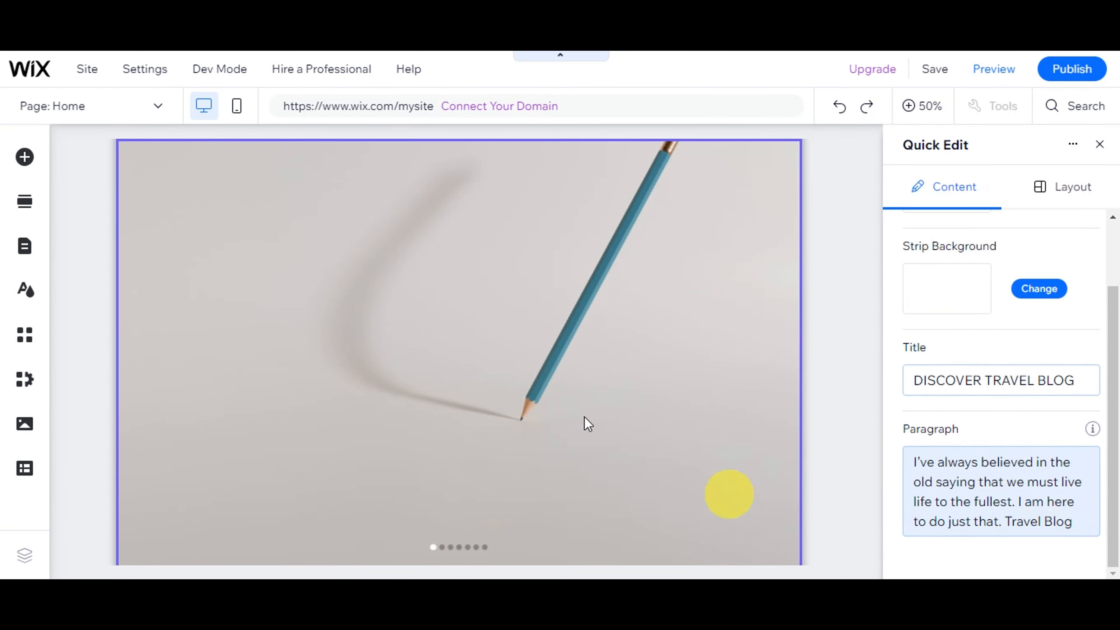
scroll(554, 387, up, 2)
scroll(553, 387, down, 4)
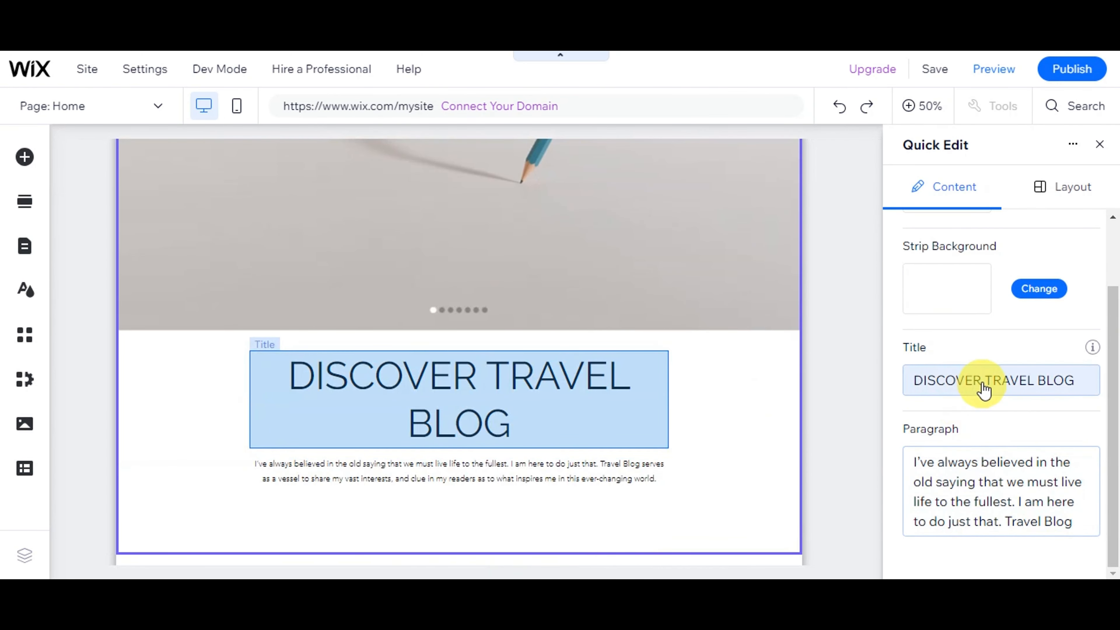
click(986, 384)
click(989, 416)
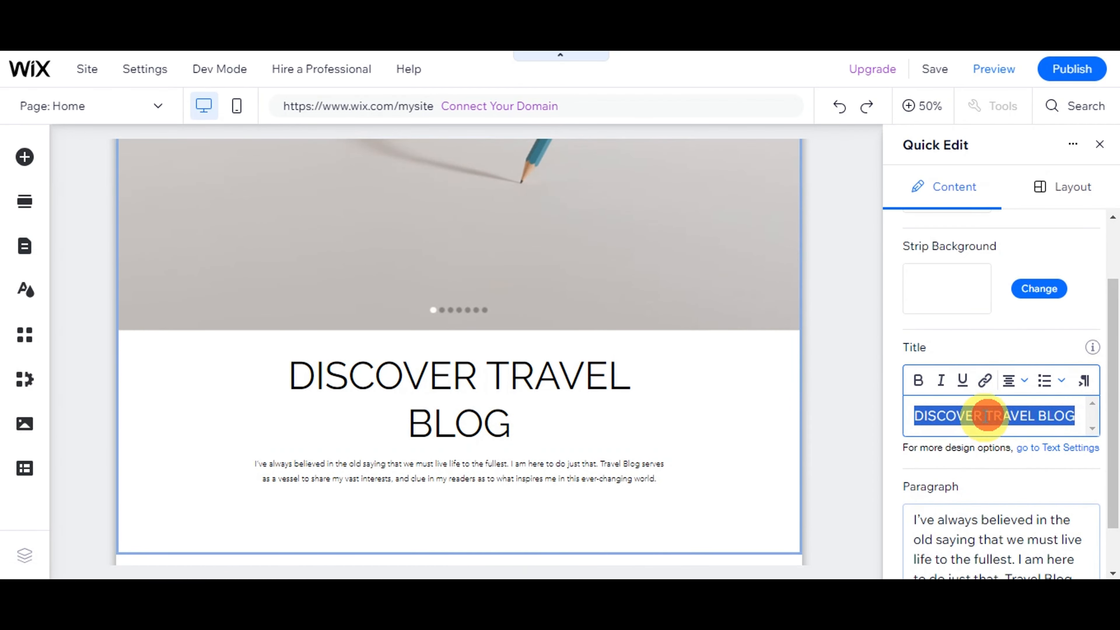
click(989, 419)
drag(989, 420, 912, 415)
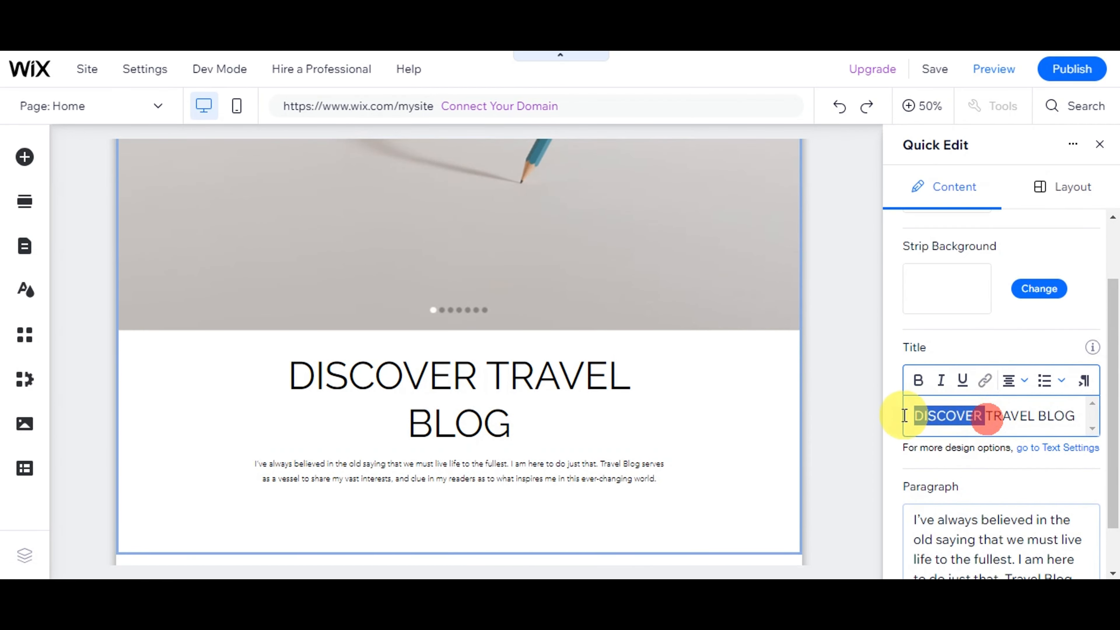
key(BackSpace)
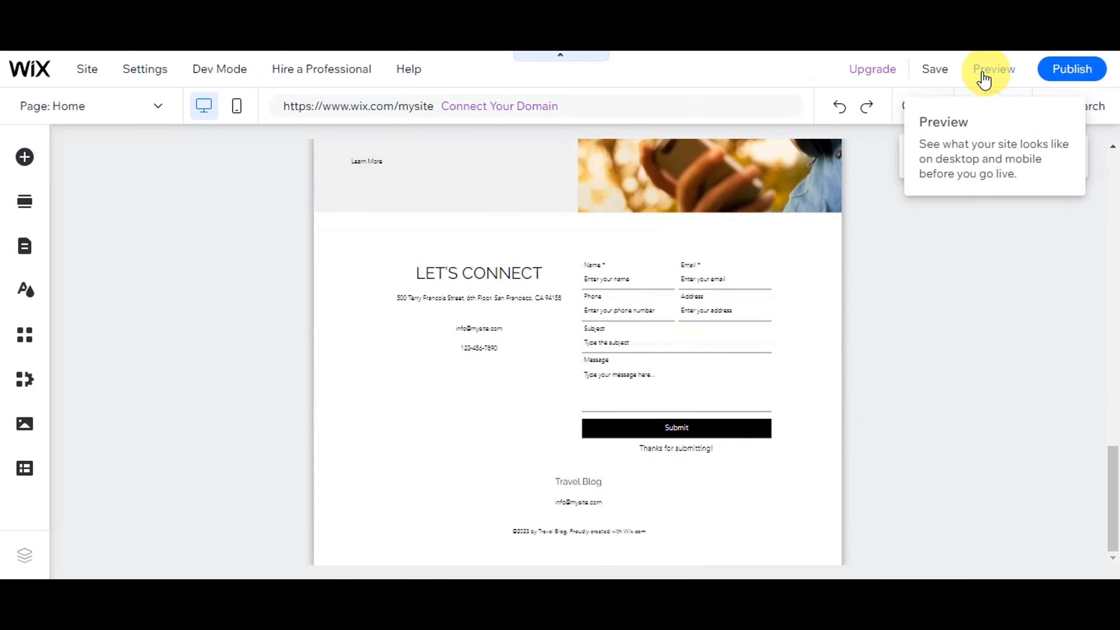
Preview the site on desktop, scrolling past the blog posts and About Me to the Let's Connect form
click(988, 70)
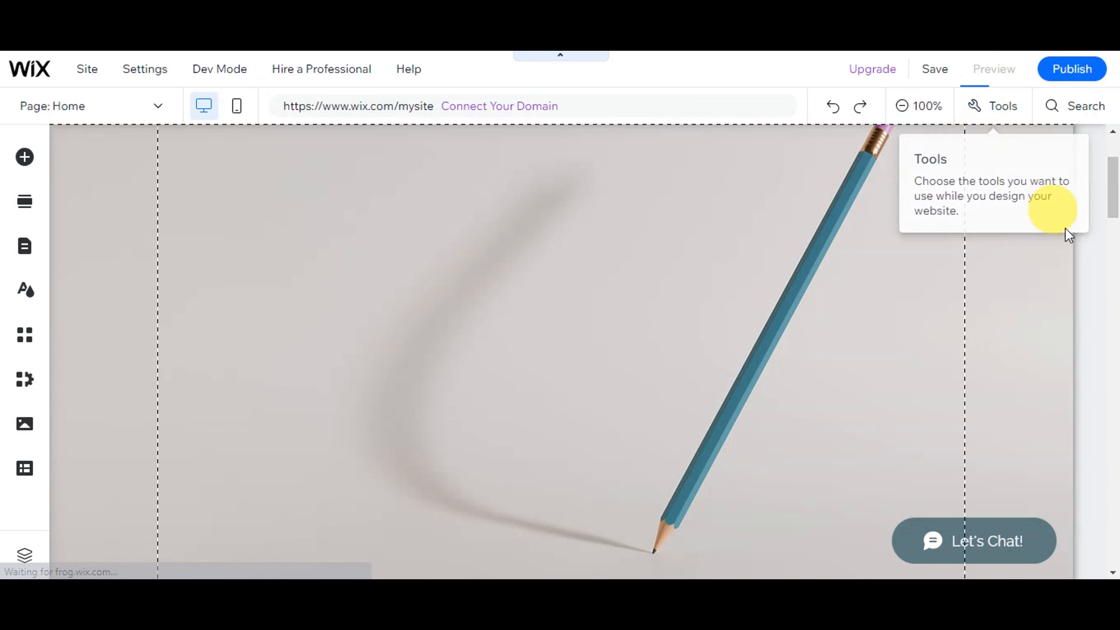
scroll(1096, 305, up, 3)
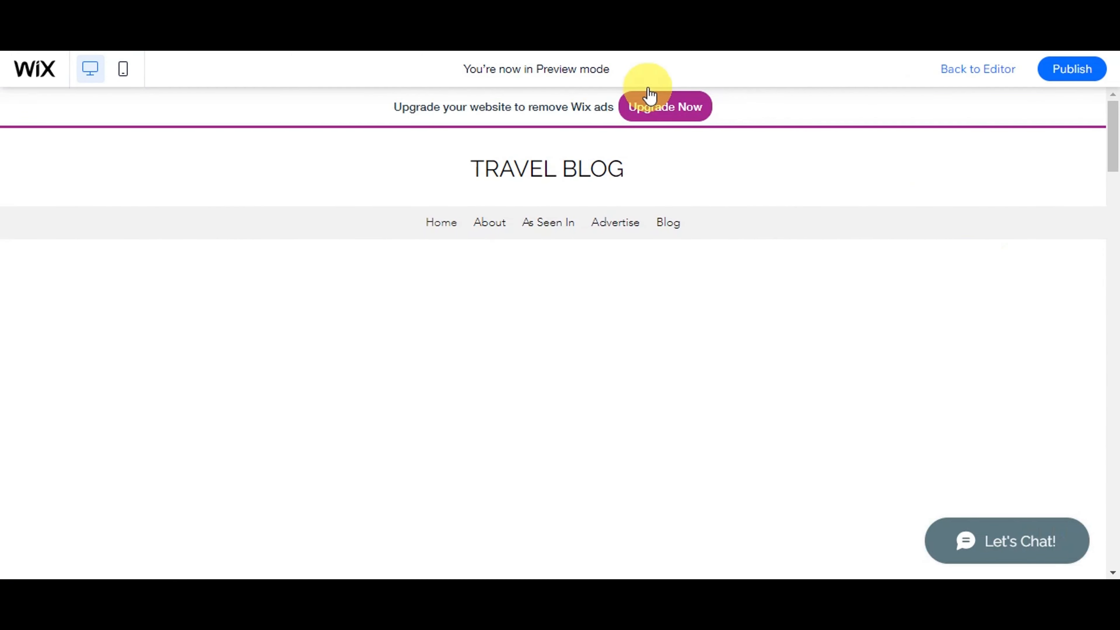
scroll(1041, 264, down, 5)
scroll(1058, 285, down, 5)
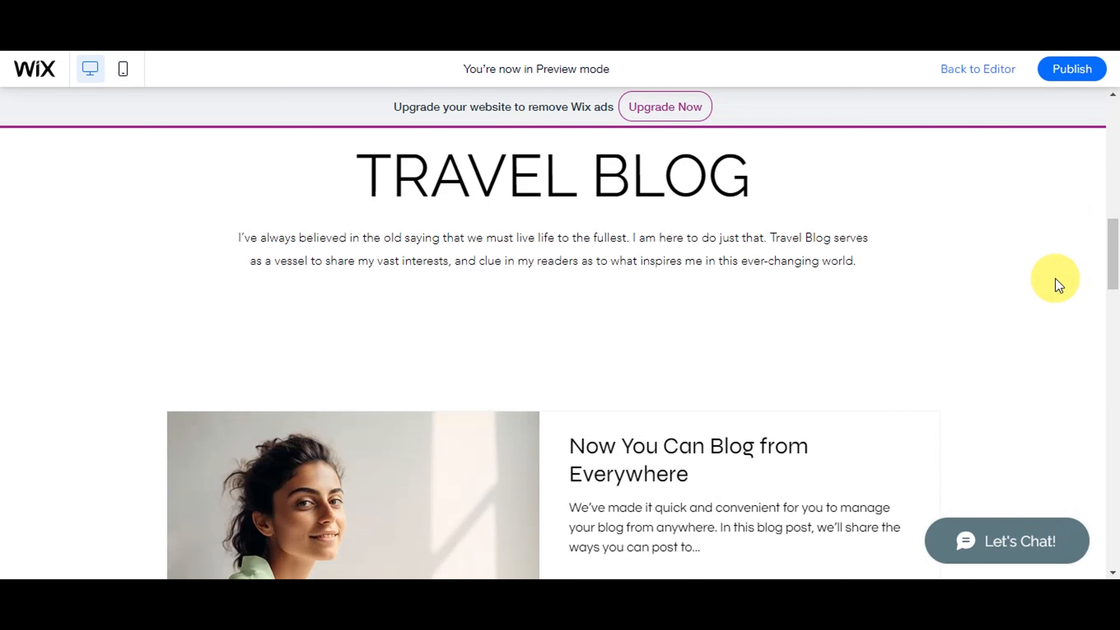
scroll(1058, 284, down, 12)
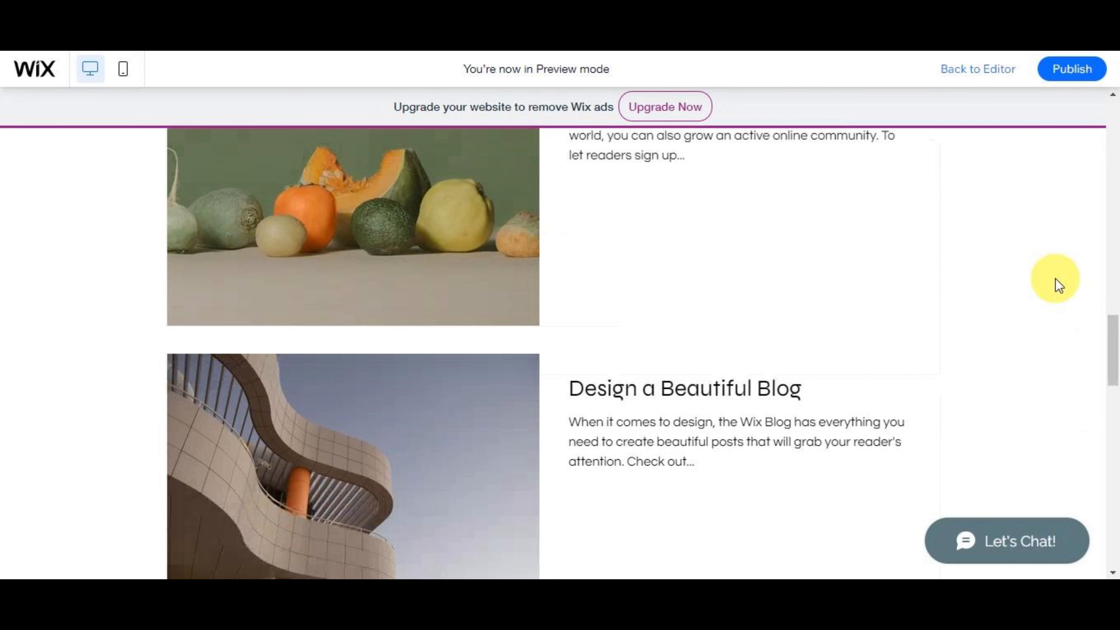
scroll(1058, 285, down, 12)
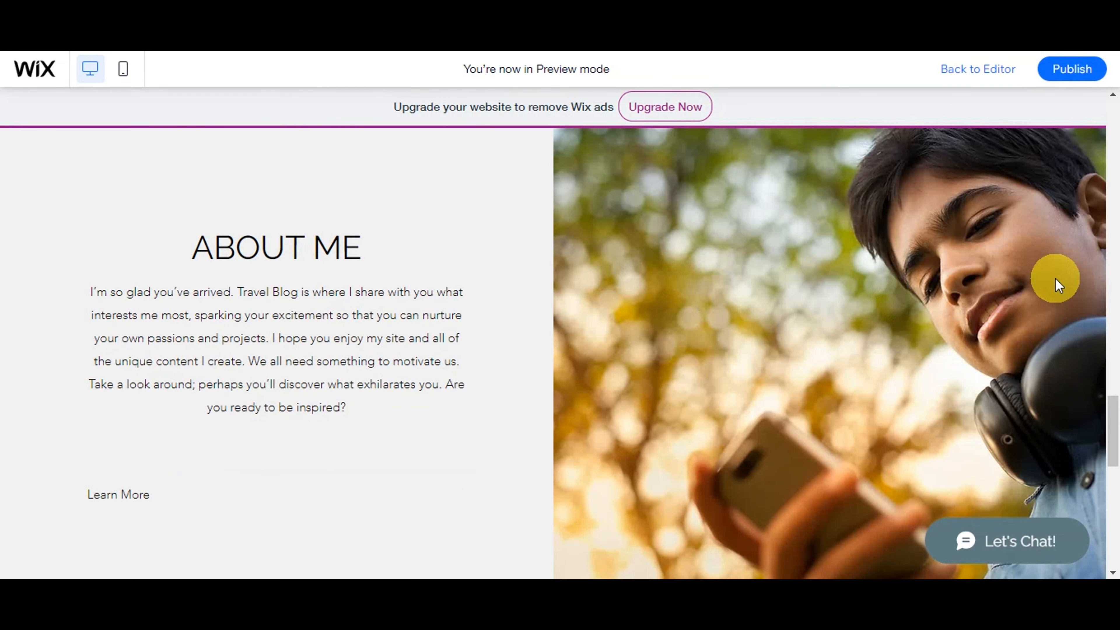
scroll(1058, 285, down, 10)
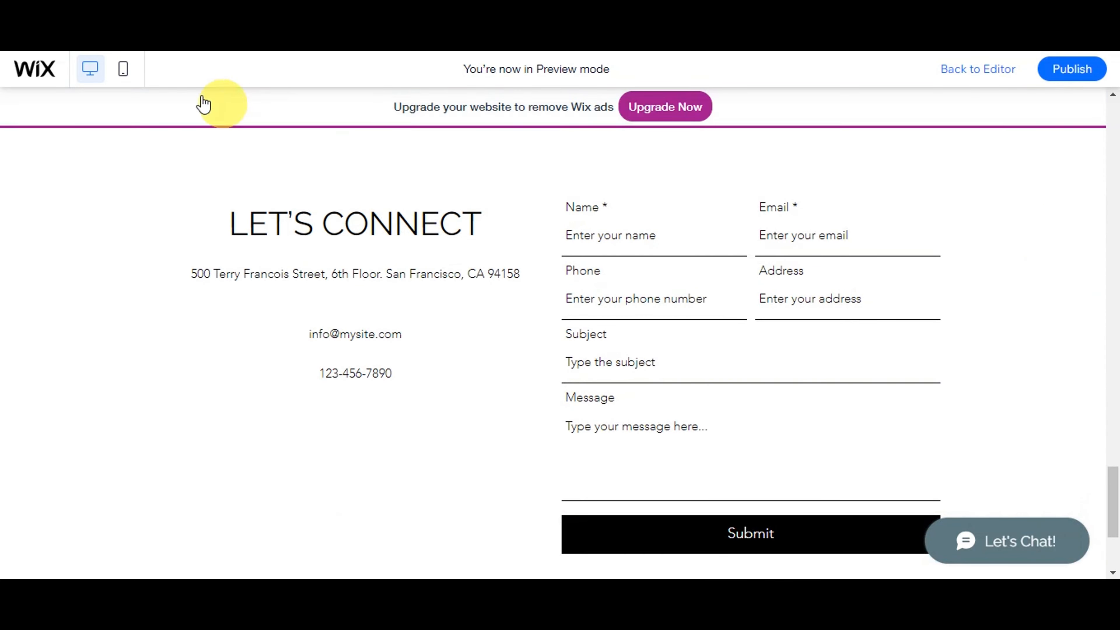
click(123, 71)
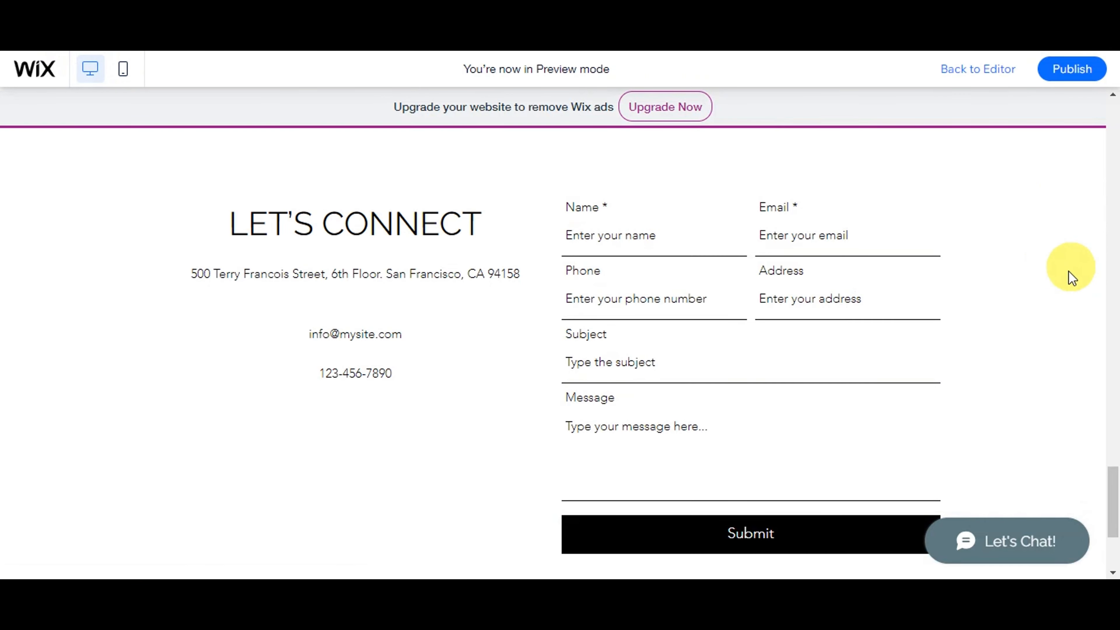
Scroll the mobile preview from the TRAVEL BLOG hero to the blog post cards, then return to the Editor
scroll(1069, 273, up, 12)
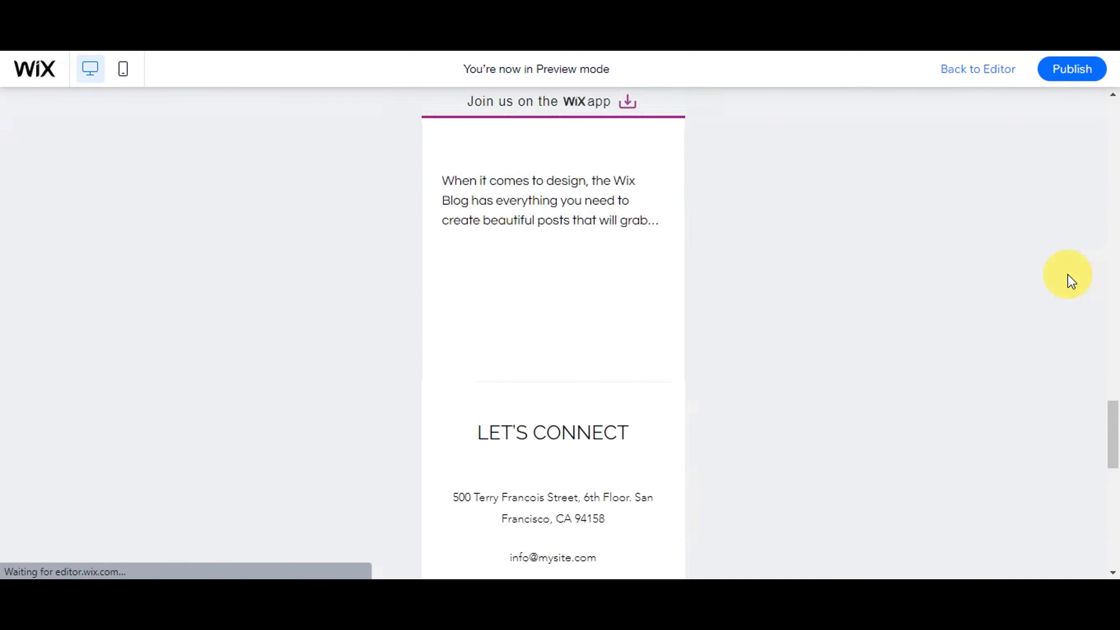
scroll(1072, 281, up, 10)
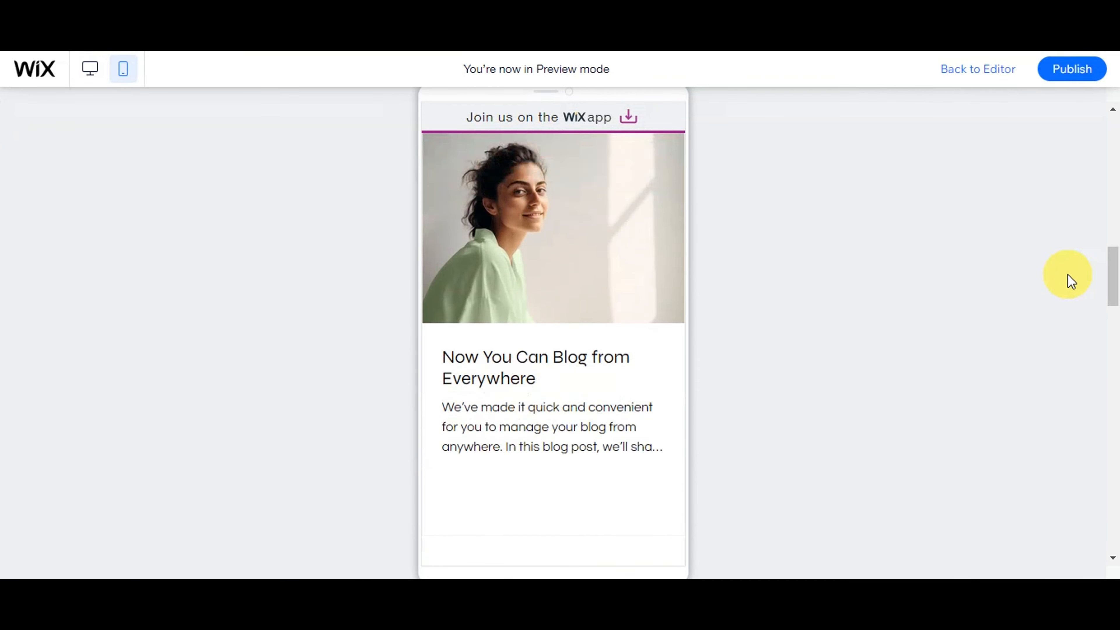
scroll(1071, 281, up, 10)
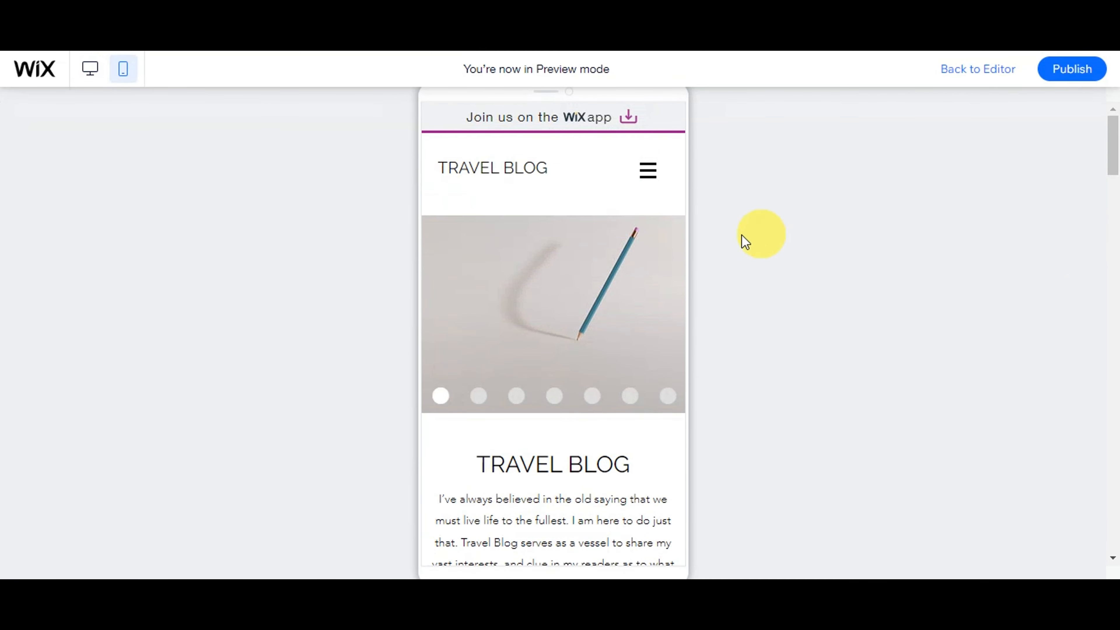
scroll(746, 250, down, 10)
scroll(746, 250, down, 5)
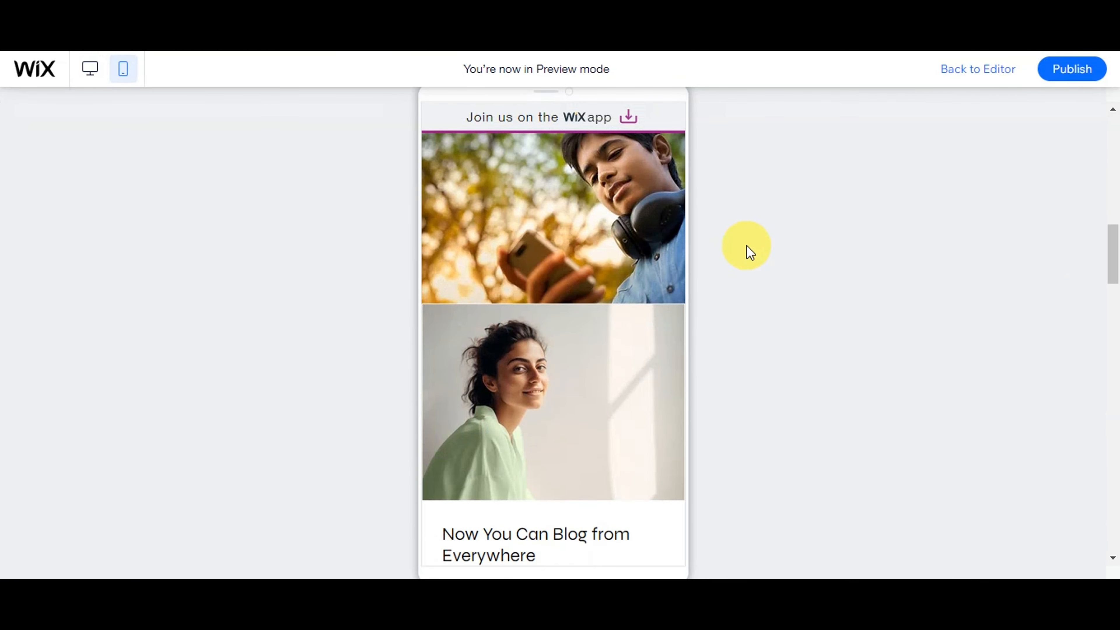
click(949, 69)
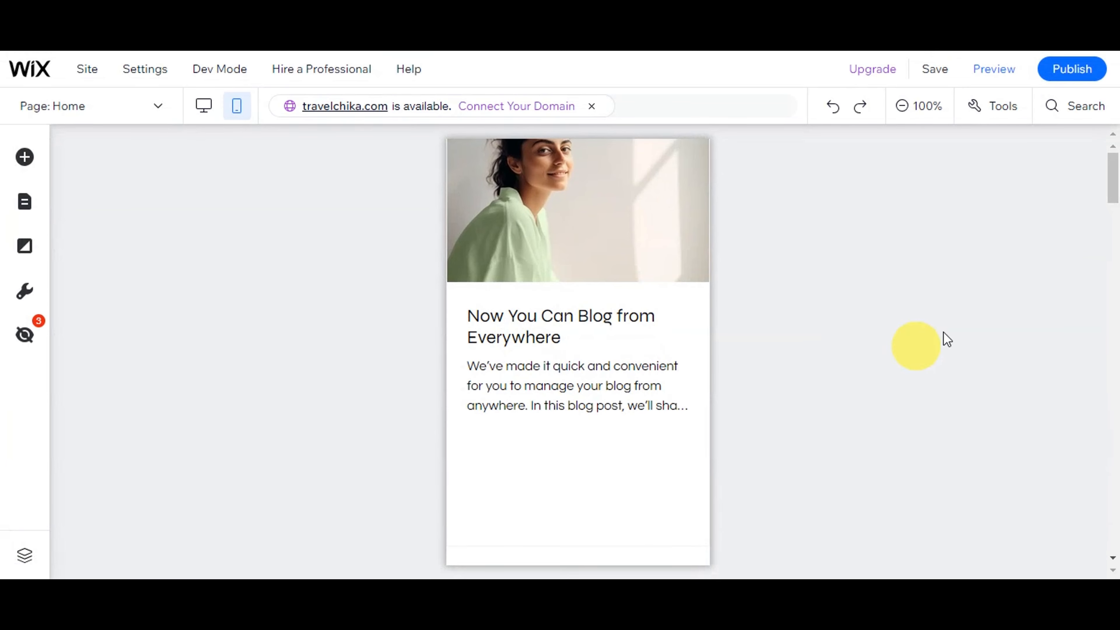
Publish the travel blog site from the Editor's top-right Publish button
click(1071, 70)
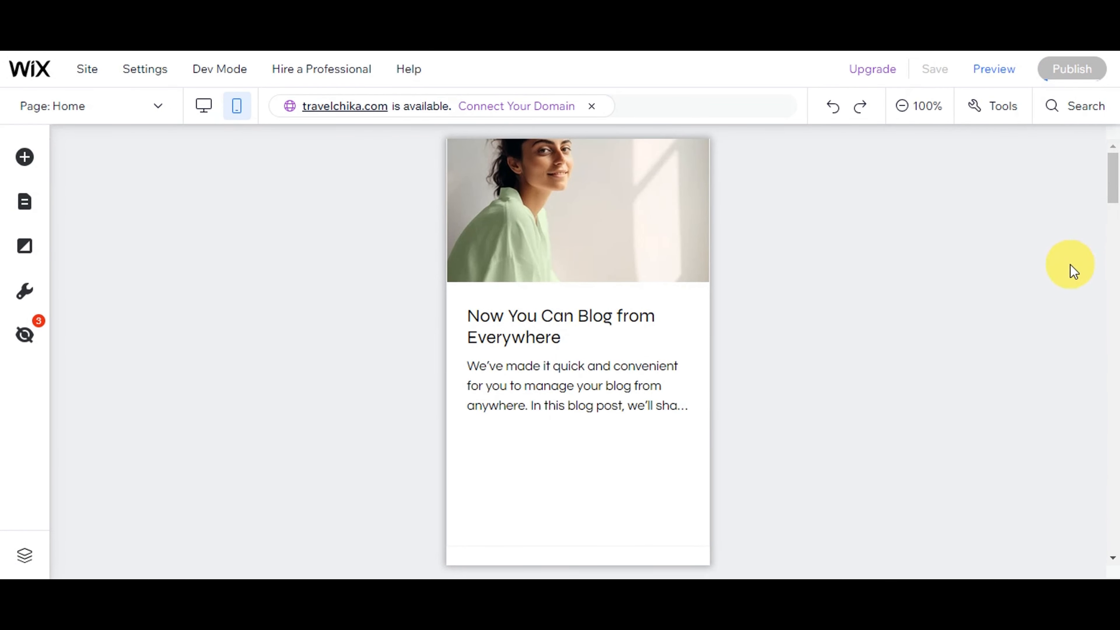